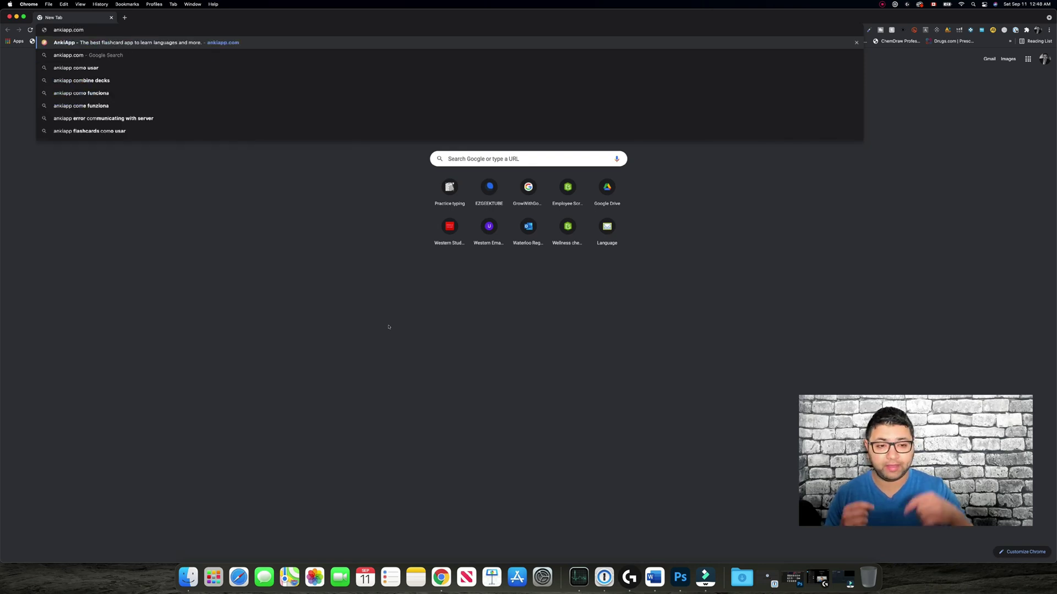
# Load ankiapp.com in Chrome and scroll through its How It Works section
pyautogui.press('Return')
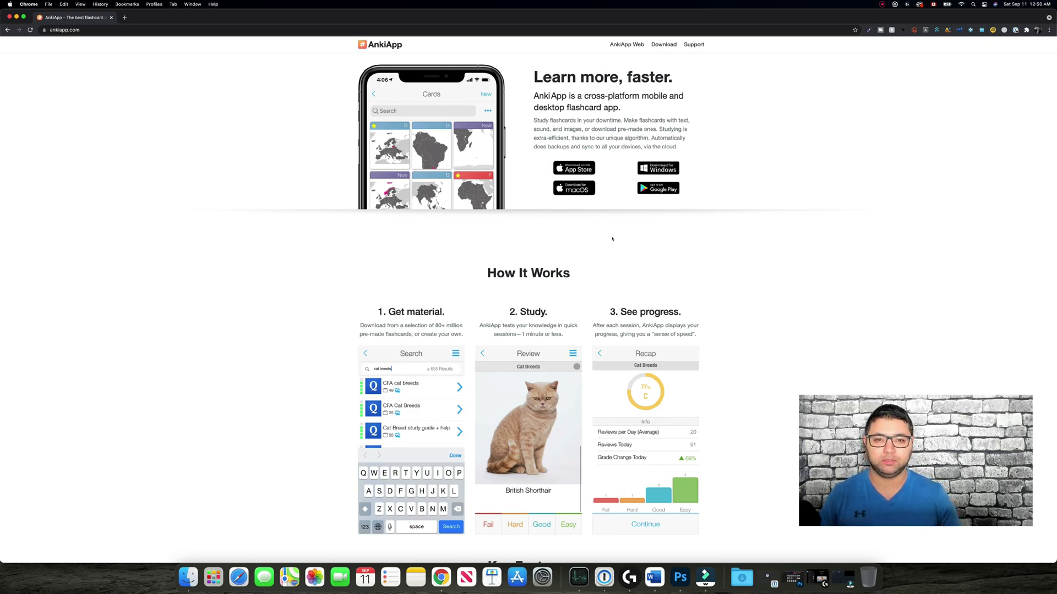
pyautogui.scroll(-2, 608, 220)
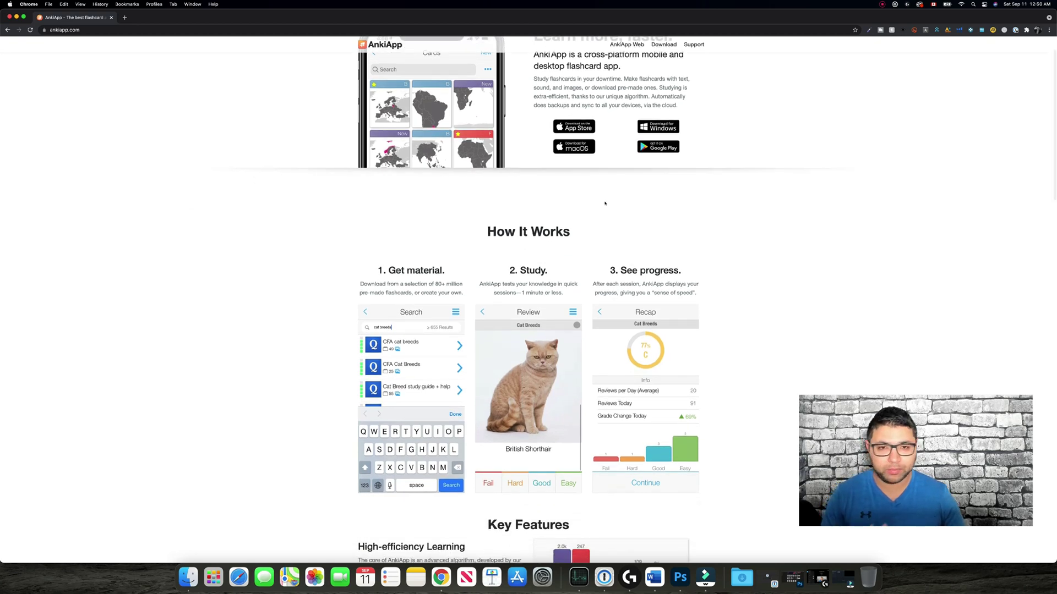
pyautogui.scroll(2, 605, 203)
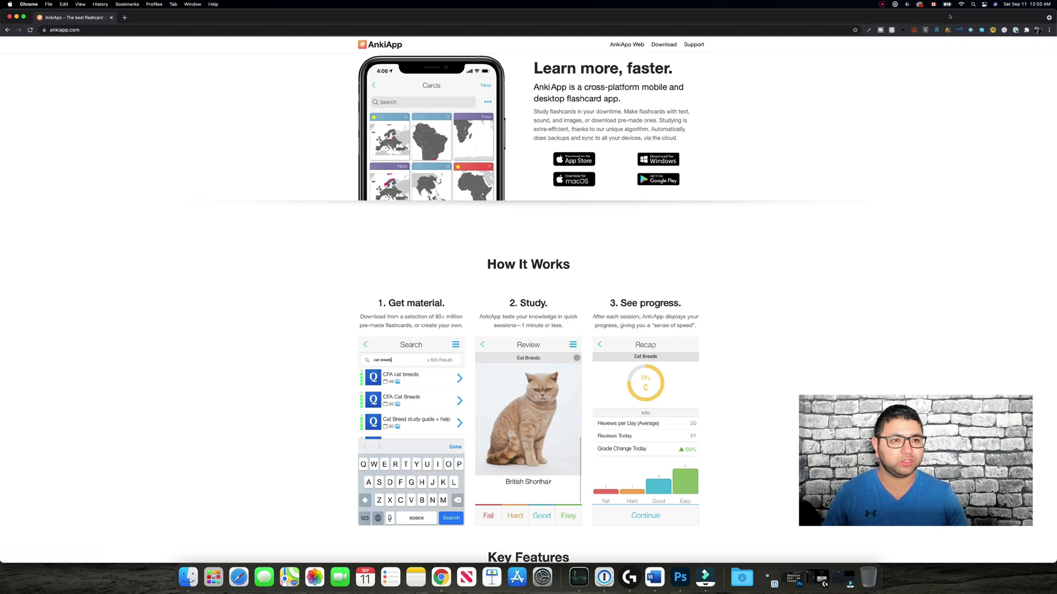
# Launch the AnkiApp desktop app by searching 'anki' in Spotlight
pyautogui.press('super+space')
pyautogui.write('anki')
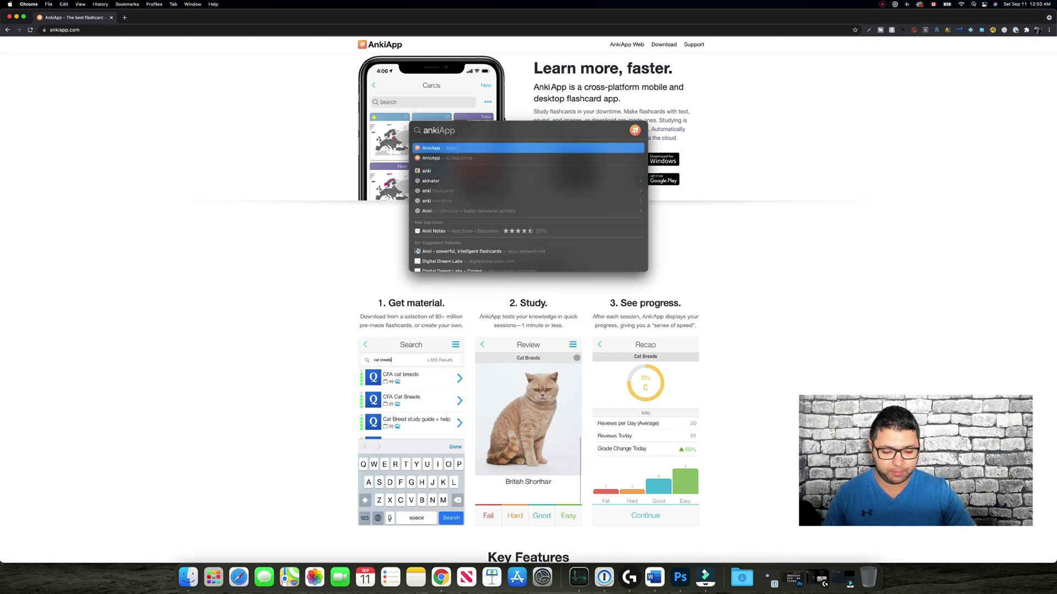
pyautogui.press('Return')
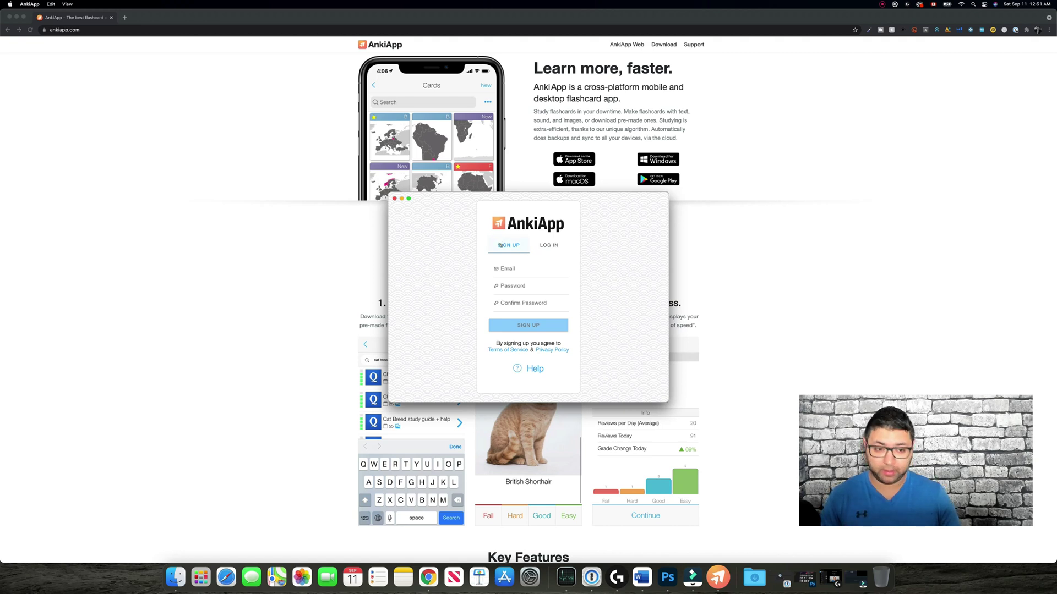
# Switch to log in and sign in with the account e-mail and password
pyautogui.click(536, 245)
pyautogui.click(522, 267)
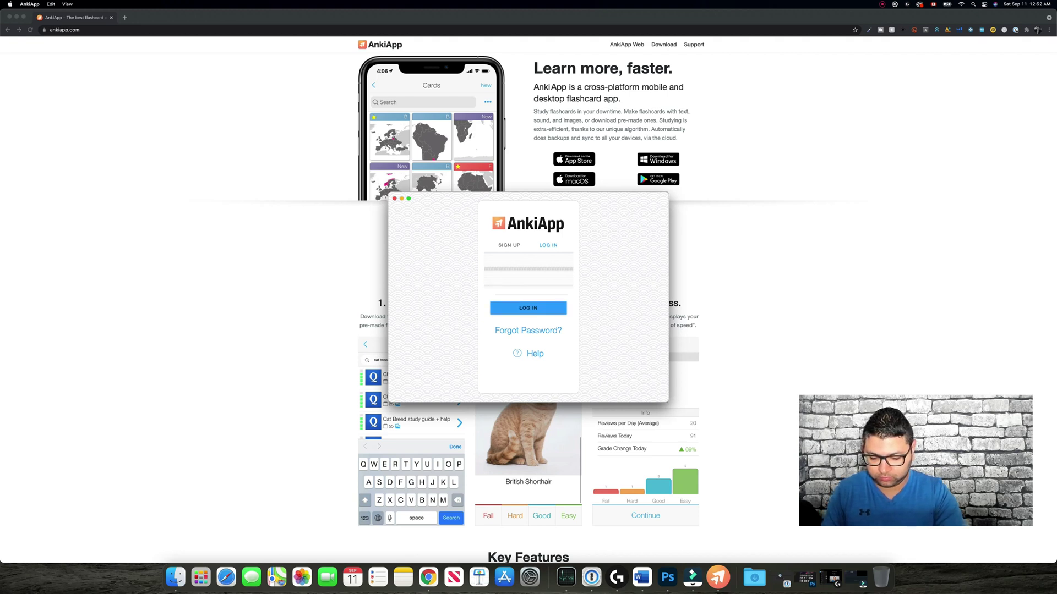
pyautogui.press('Return')
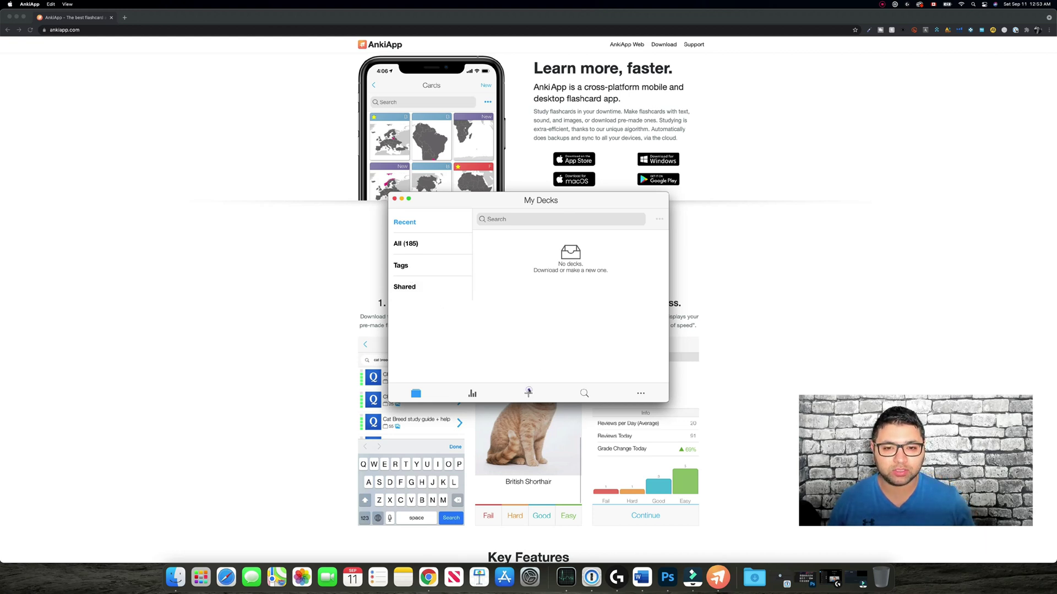
# Create and save a new deck named 'Test1' with description 'This is just a demo'
pyautogui.click(528, 393)
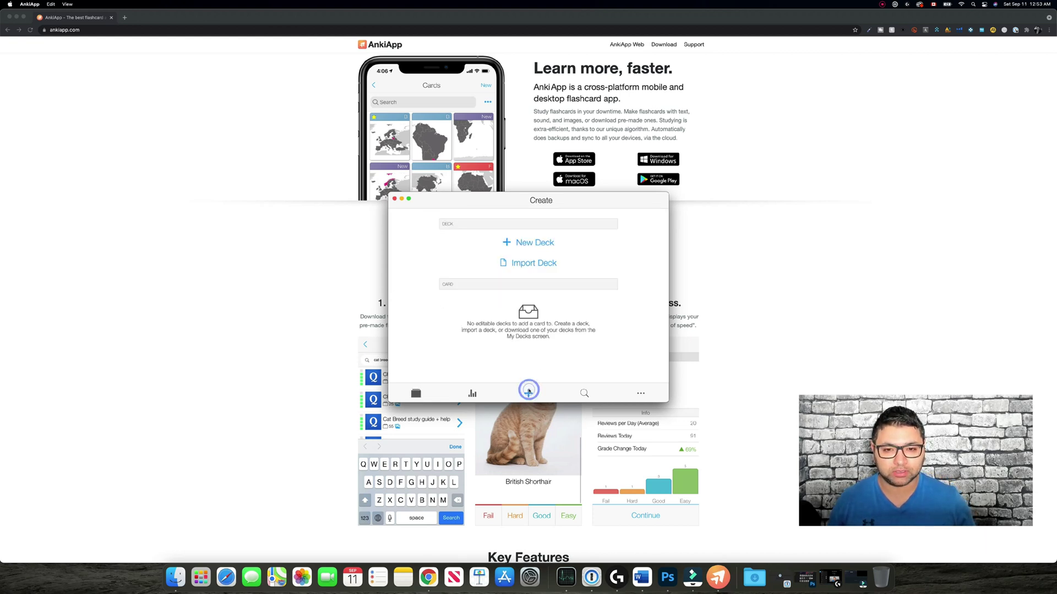
pyautogui.click(537, 242)
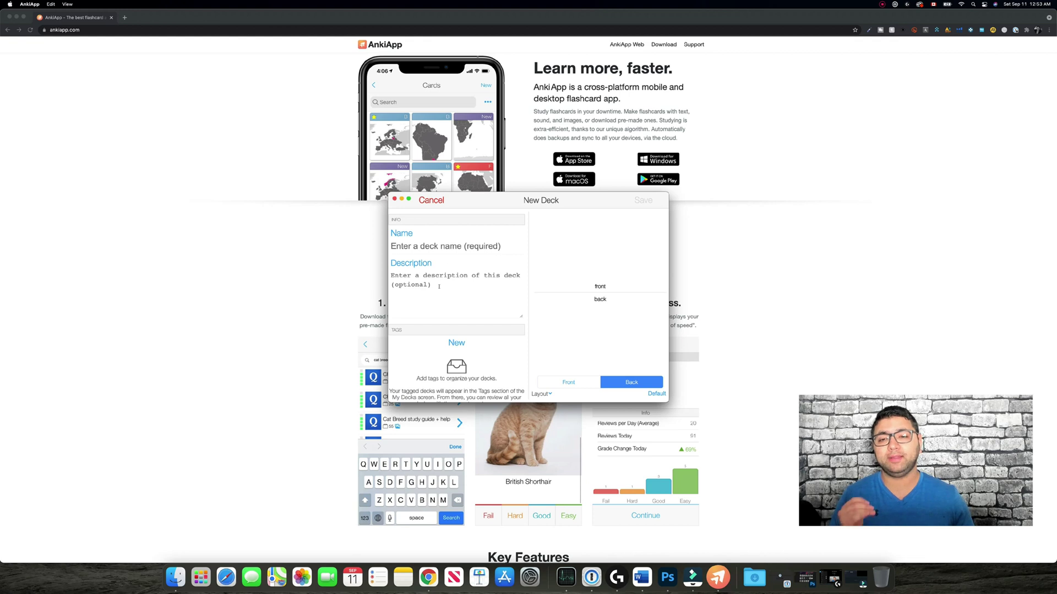
pyautogui.click(432, 248)
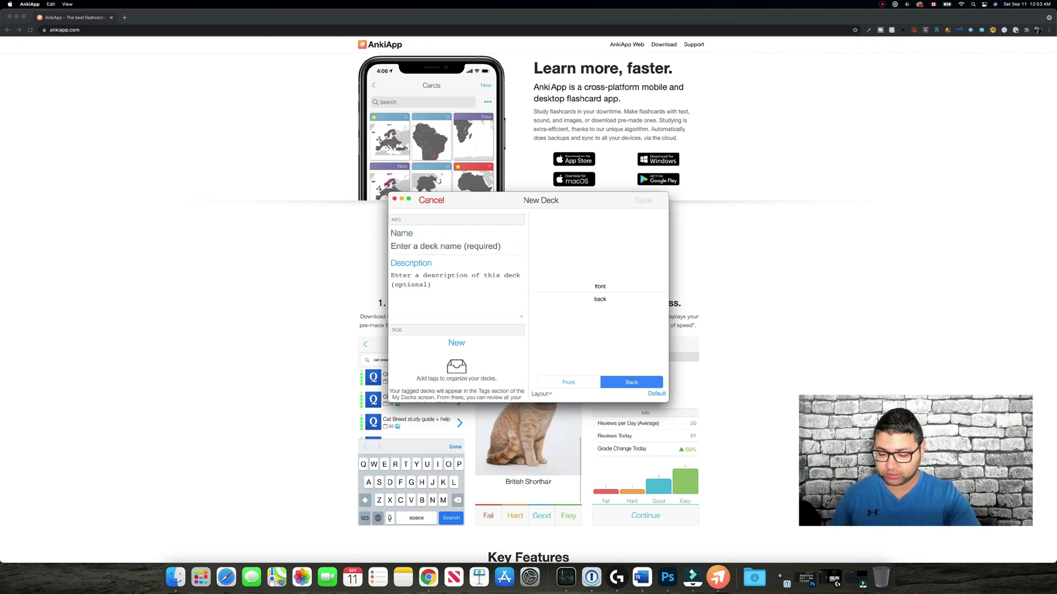
pyautogui.write('Test1')
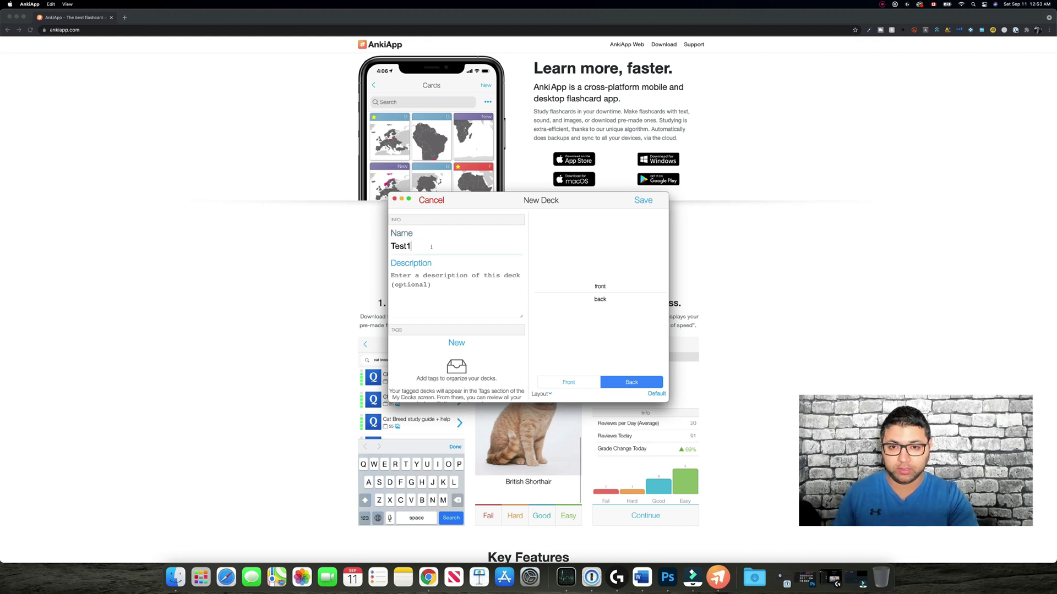
pyautogui.press('Tab')
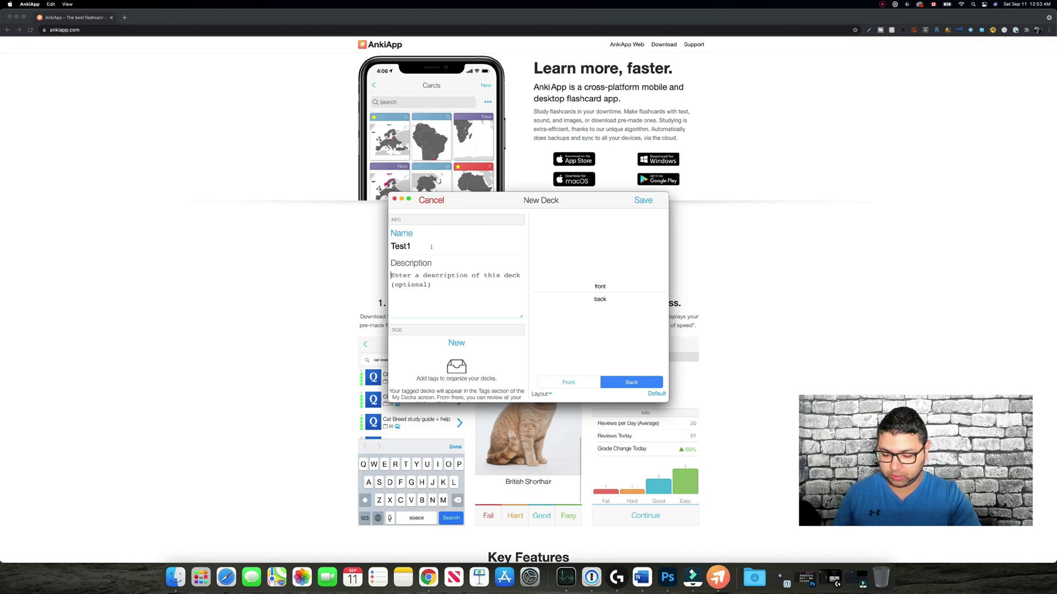
pyautogui.write('This i')
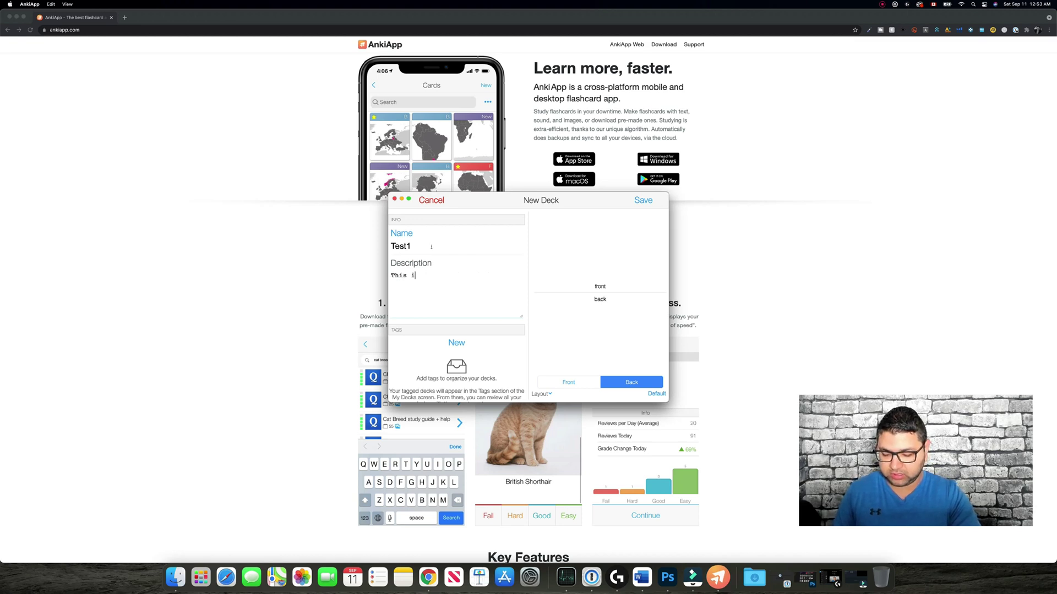
pyautogui.write('s jus')
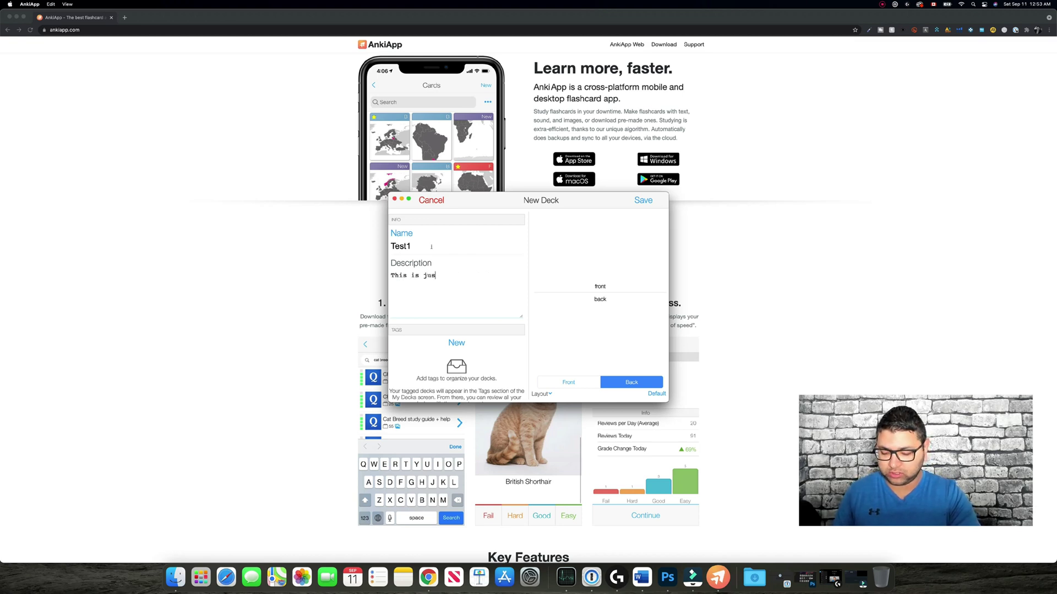
pyautogui.write('t a demo')
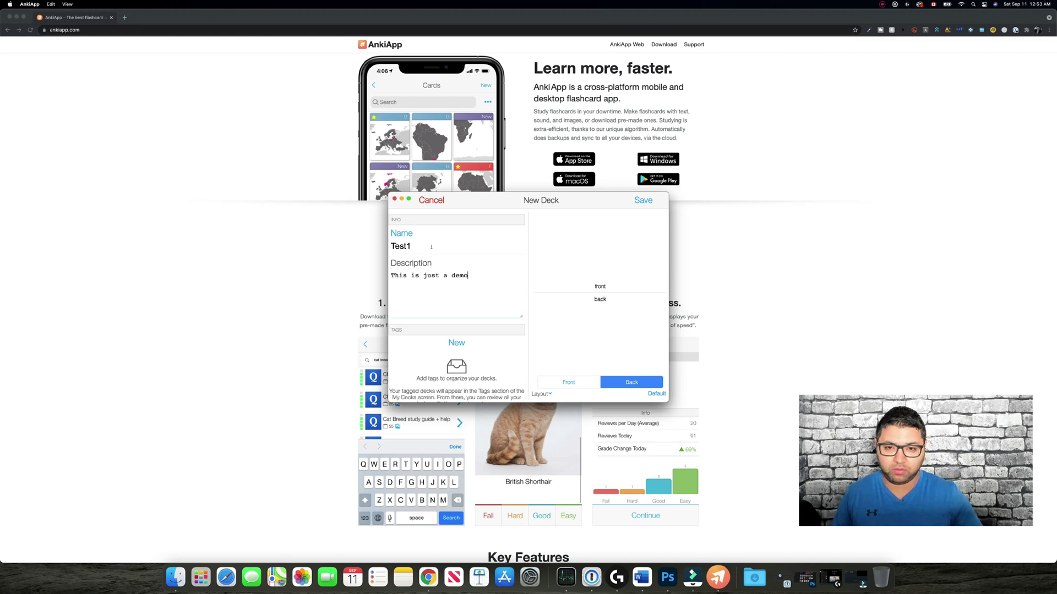
pyautogui.click(633, 202)
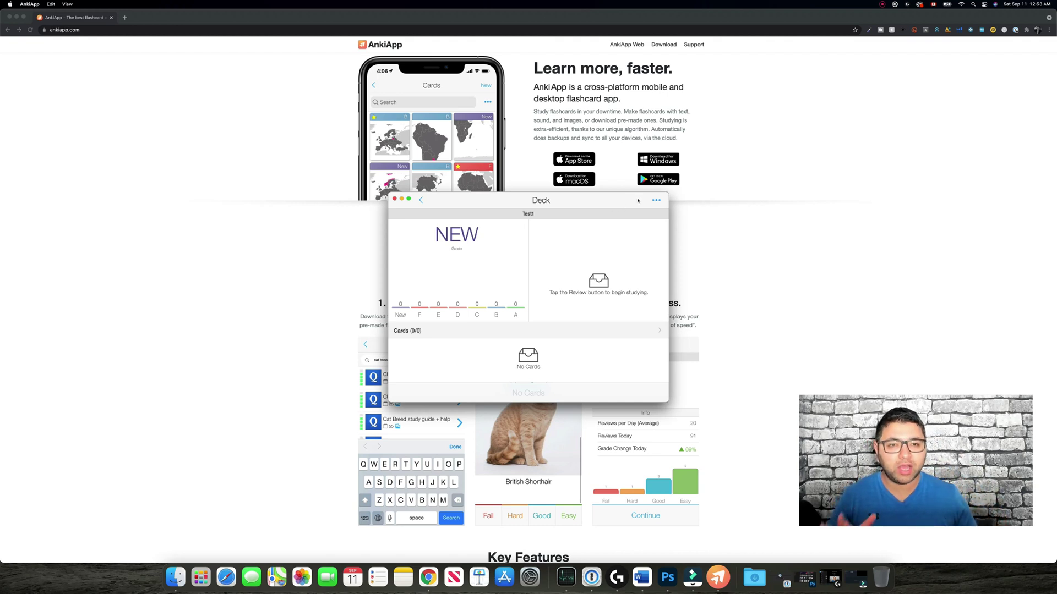
# Start a New Card from the Test1 deck's ••• action menu
pyautogui.click(656, 201)
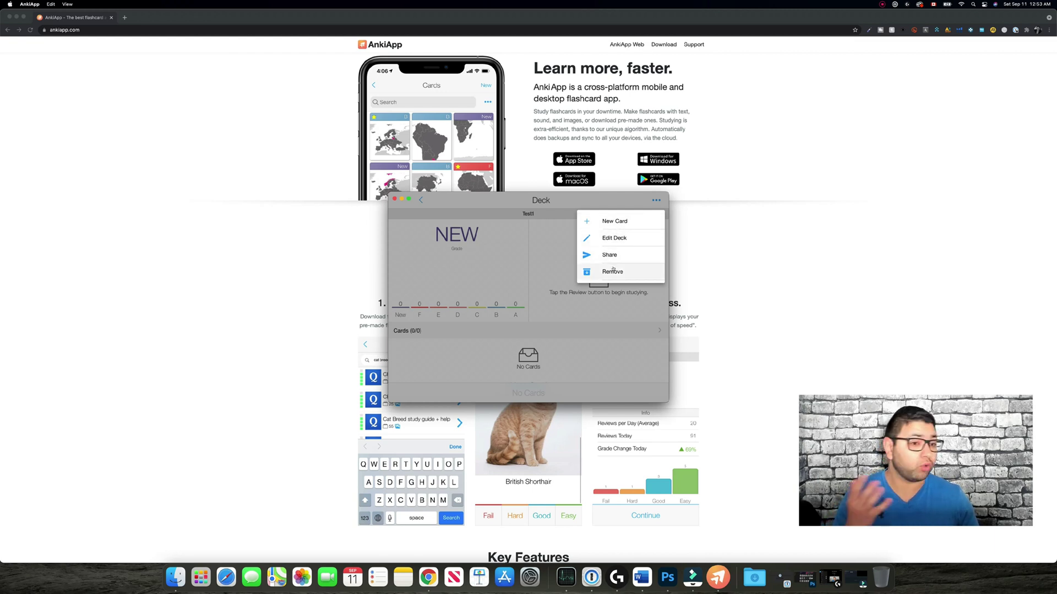
pyautogui.click(616, 226)
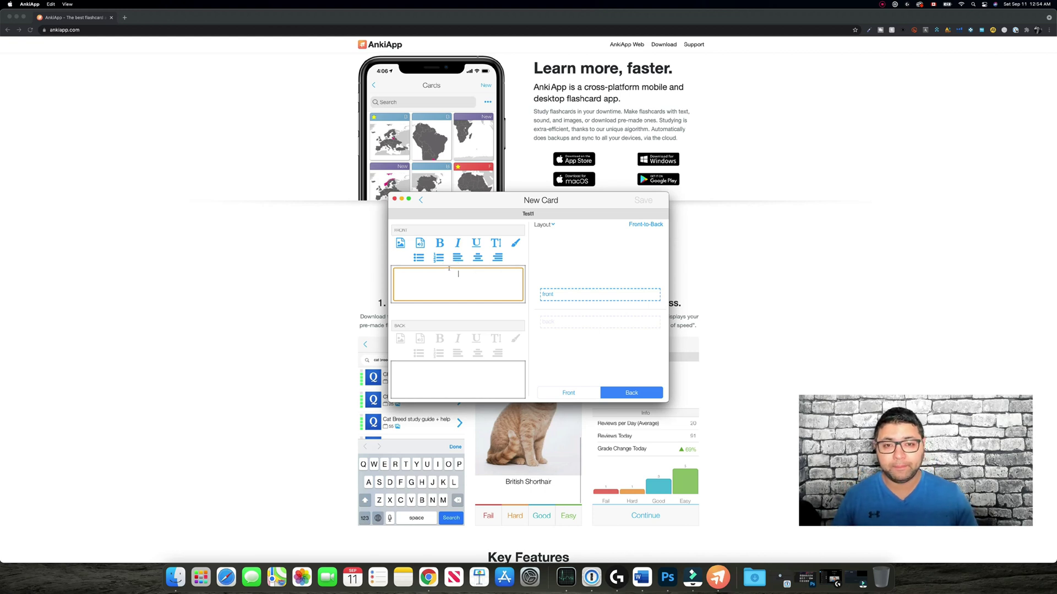
# Fill the card's front with 'What is the colour of Facebook icon?' and back with 'Blue'
pyautogui.click(405, 232)
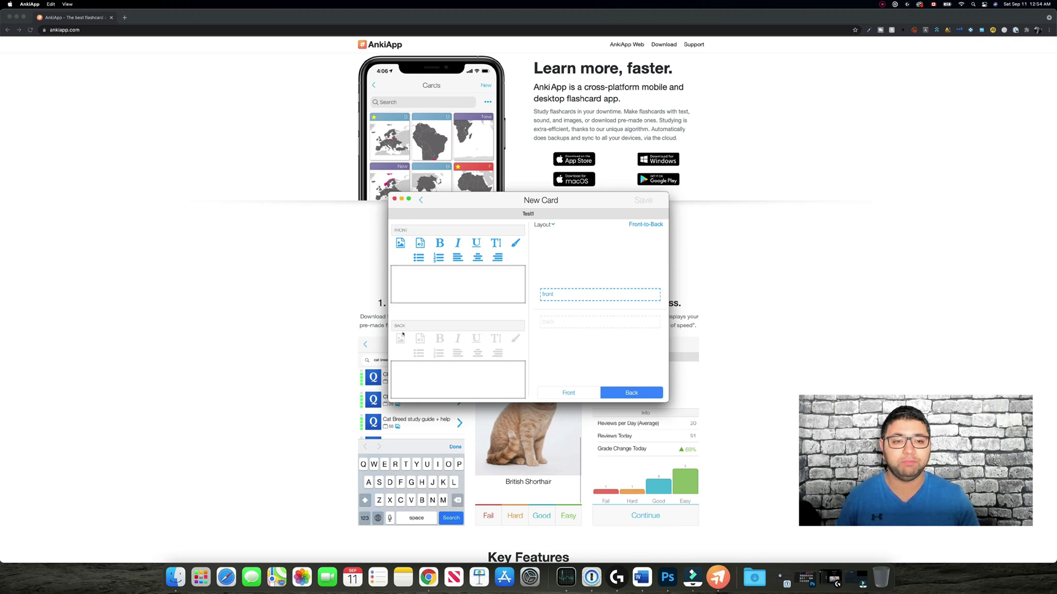
pyautogui.click(454, 289)
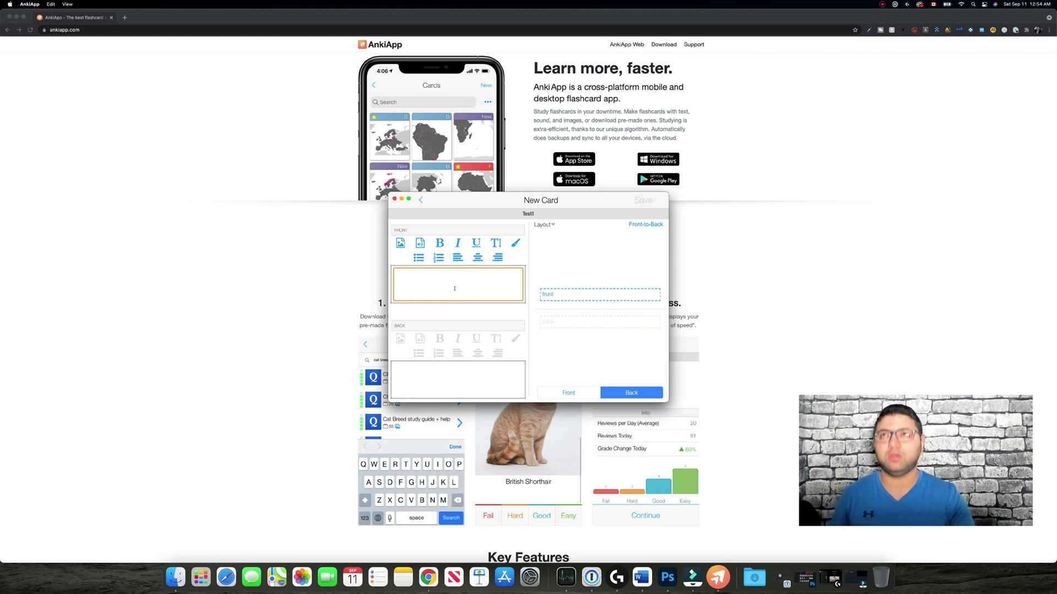
pyautogui.write('What is the colour of Face')
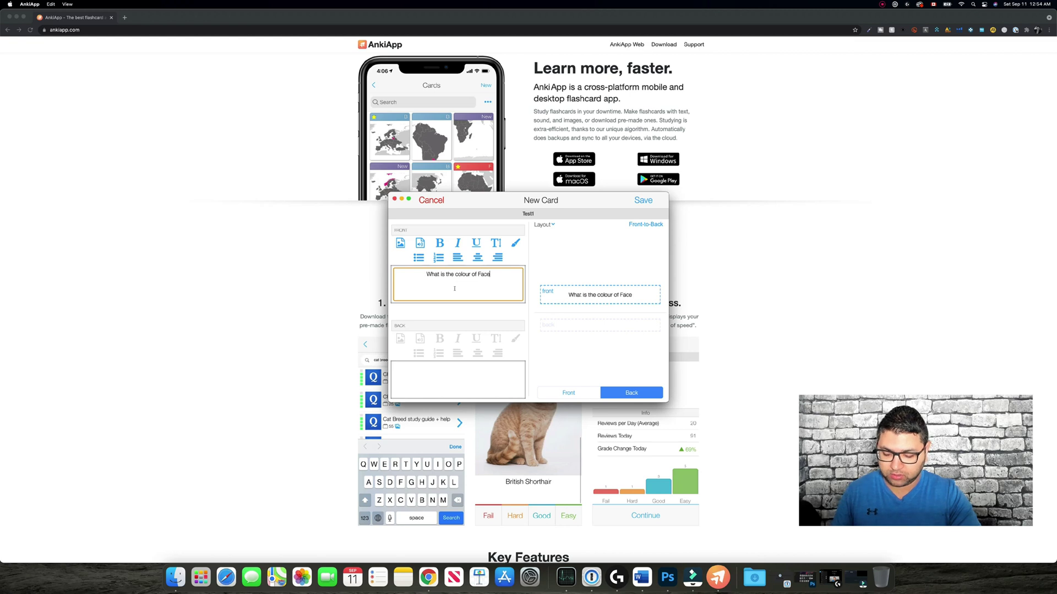
pyautogui.write('book ico')
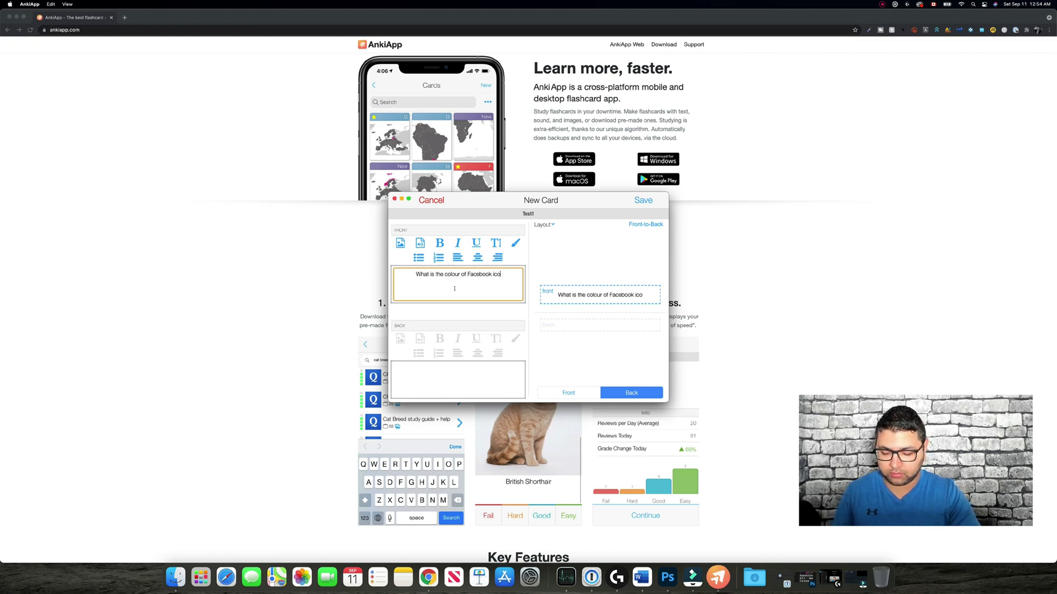
pyautogui.write('n?')
pyautogui.press('Tab')
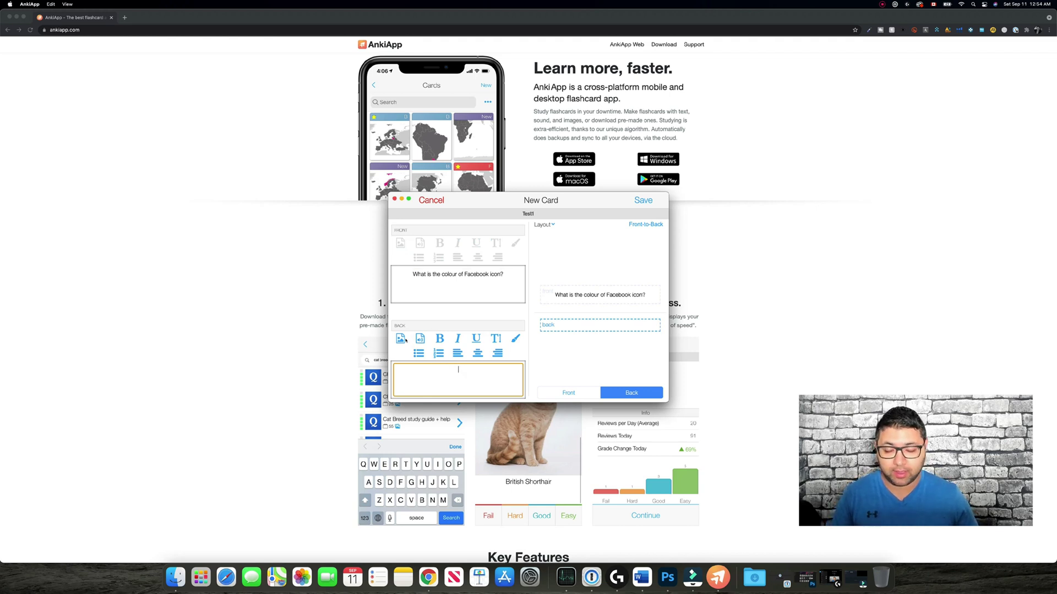
pyautogui.write('Blue')
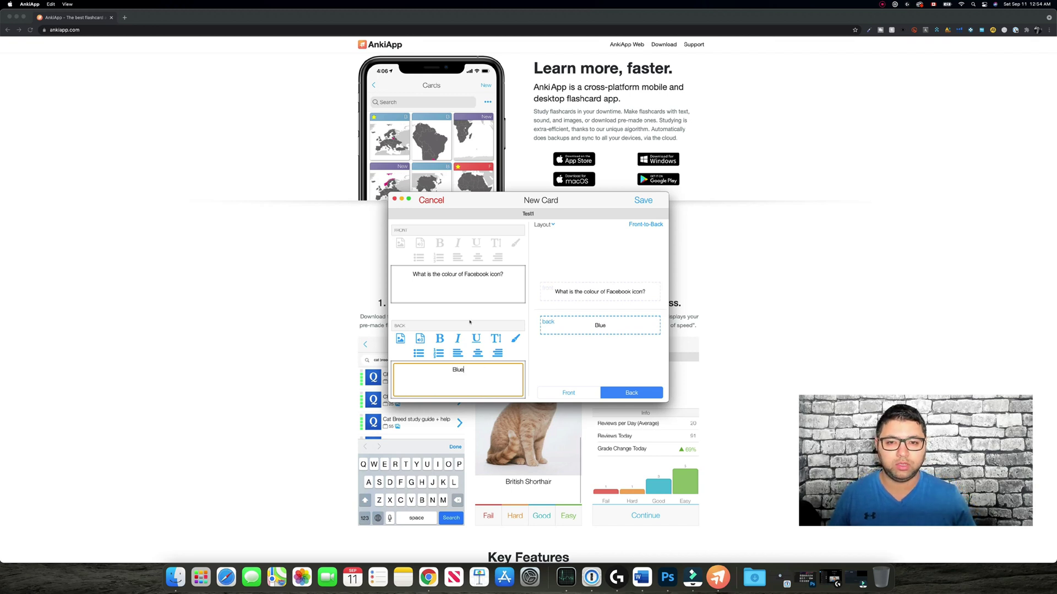
# Make the answer 'Blue' bold and underlined, and confirm the font colour palette
pyautogui.moveTo(471, 368); pyautogui.dragTo(451, 368)
pyautogui.click(439, 339)
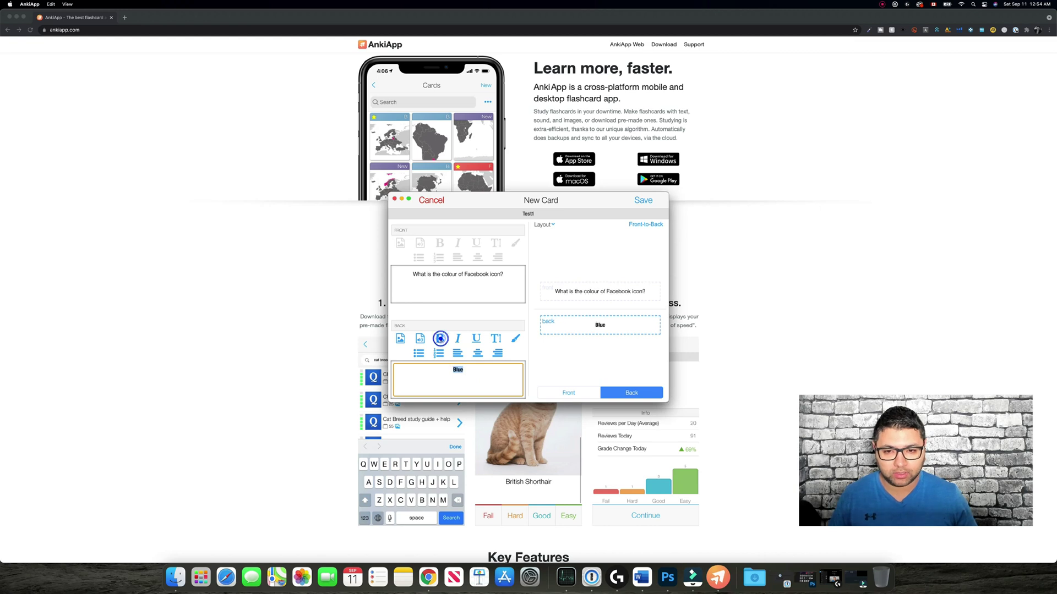
pyautogui.click(457, 340)
pyautogui.click(457, 340)
pyautogui.click(477, 339)
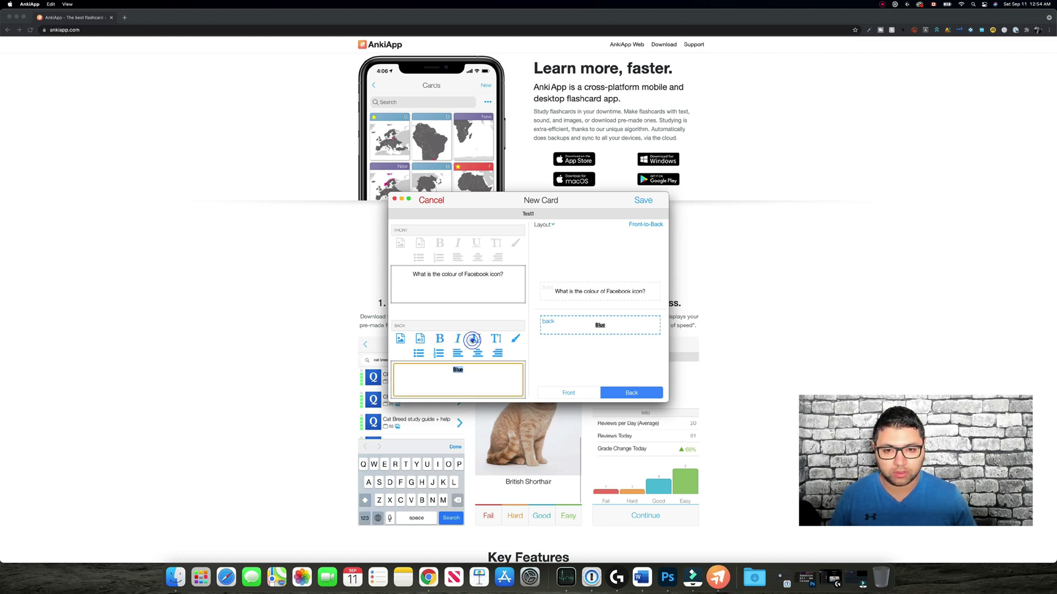
pyautogui.click(472, 375)
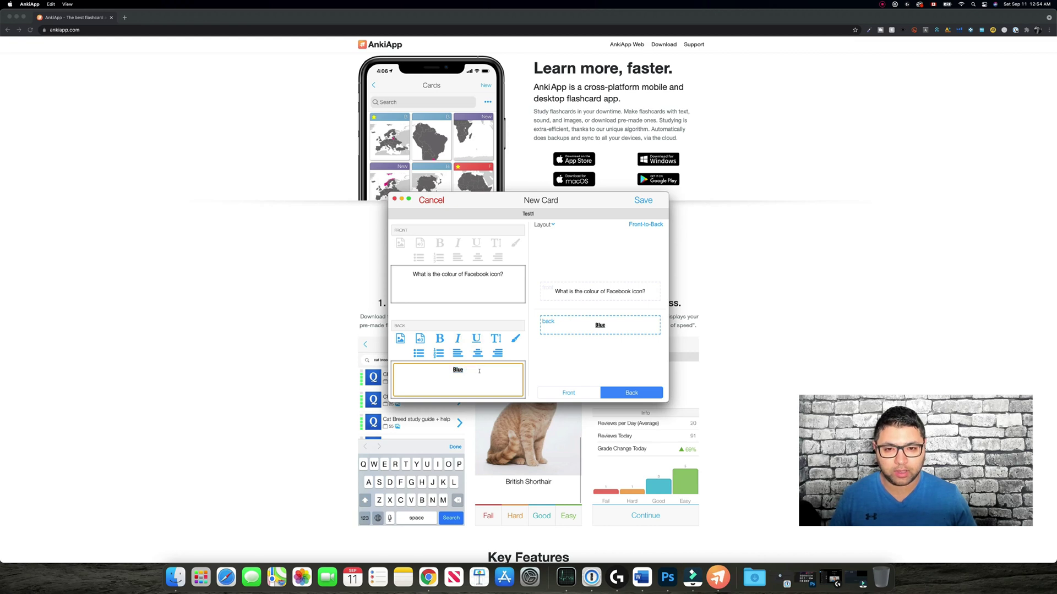
pyautogui.click(515, 339)
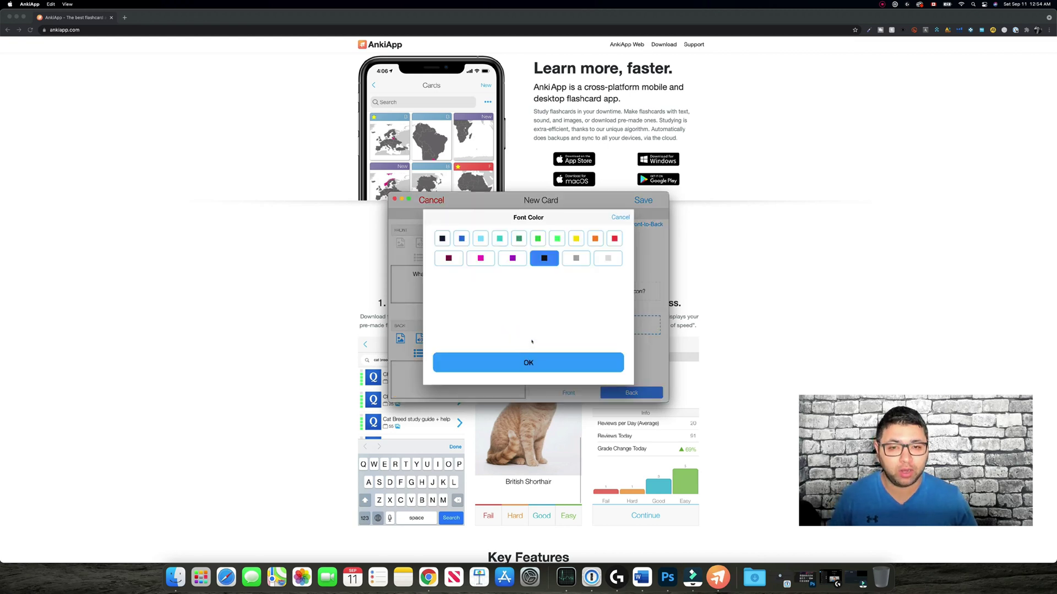
pyautogui.click(542, 361)
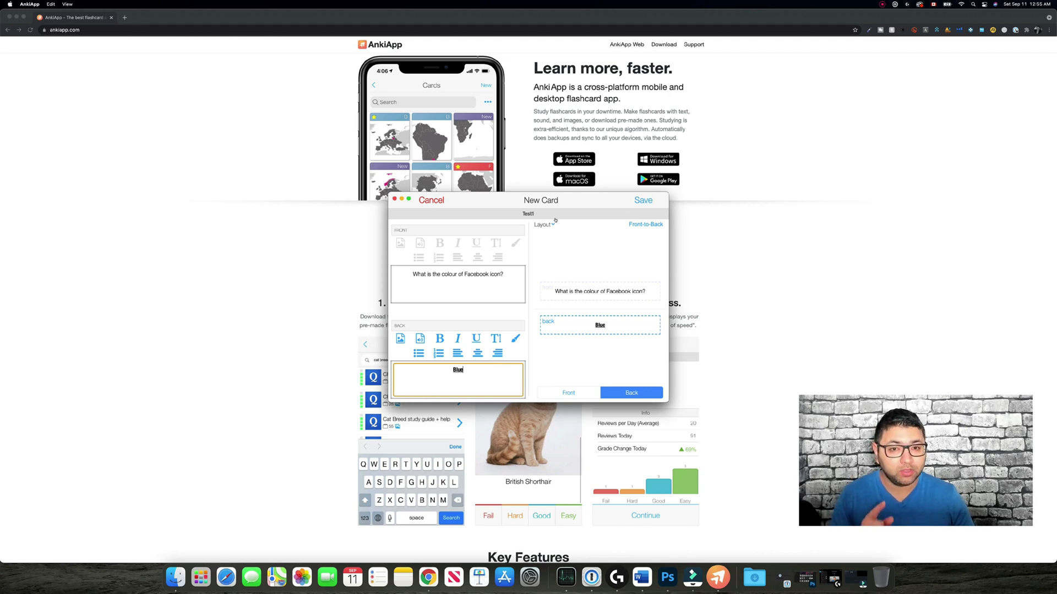
# Leave the card layout unchanged and save the card to Test1
pyautogui.click(650, 225)
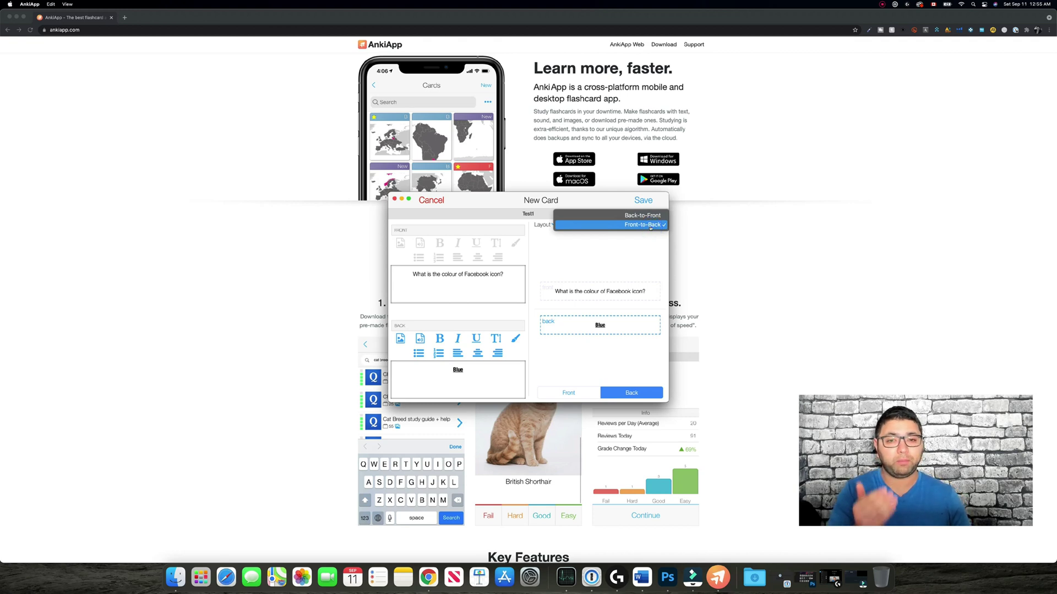
pyautogui.click(621, 246)
pyautogui.click(650, 200)
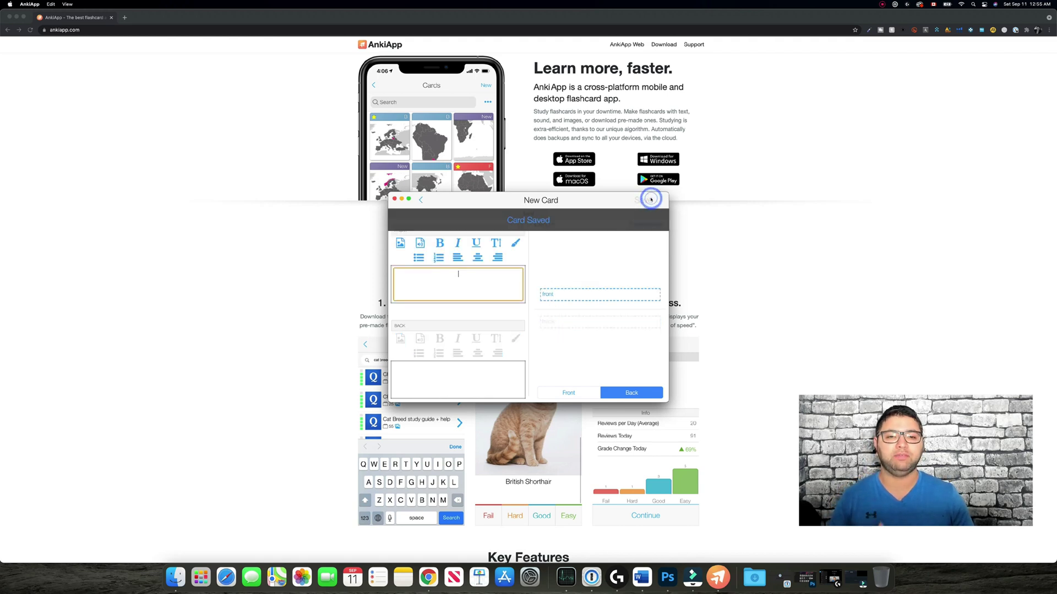
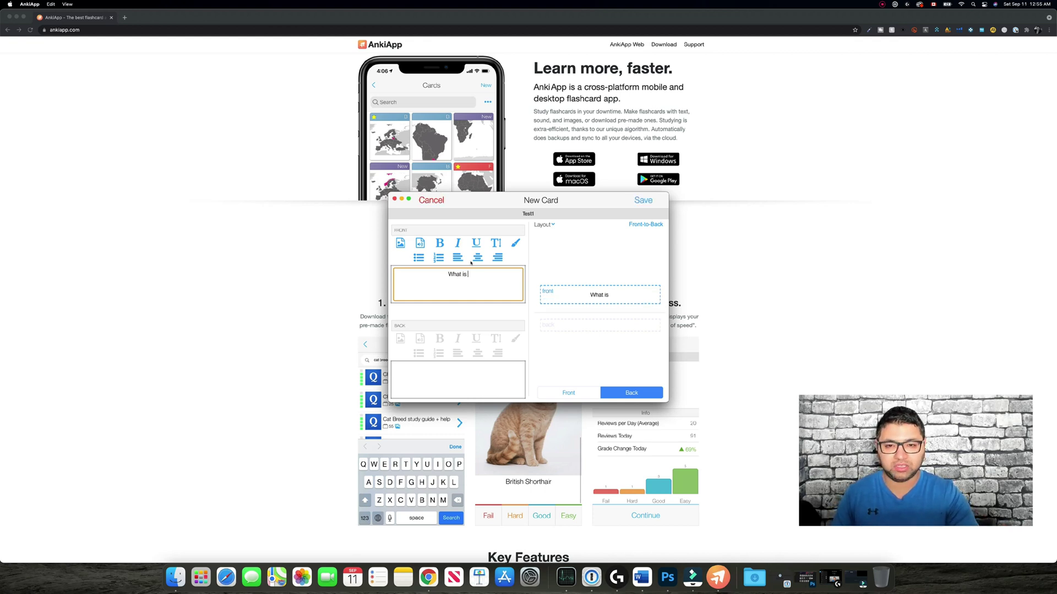
# Save the card 'What is the colour of Snapchat icon?' answered 'Yellow', then discard the blank form
pyautogui.write('ol')
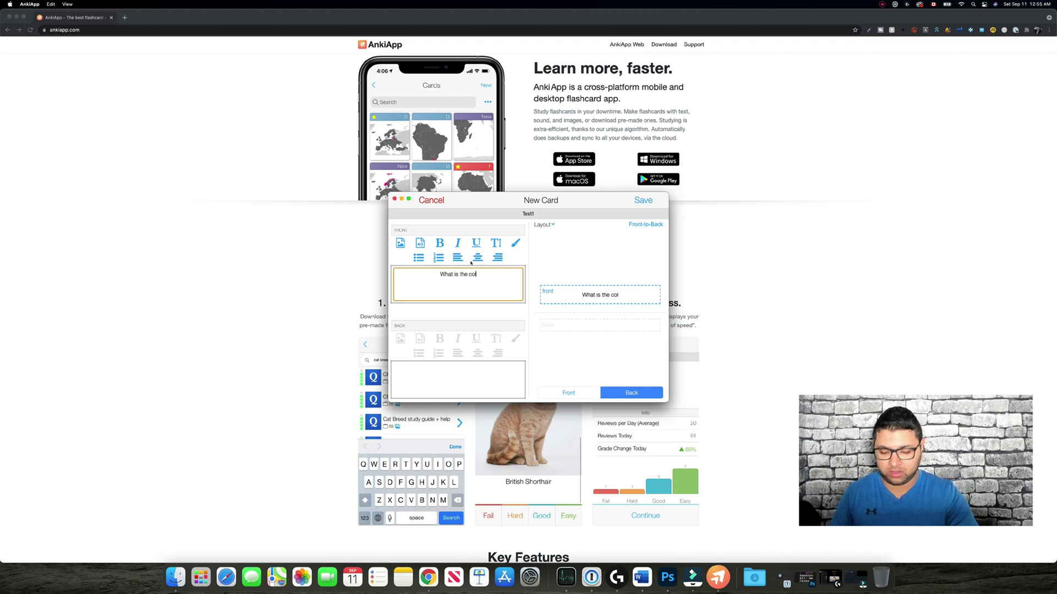
pyautogui.write('our of Snapchat icon?')
pyautogui.press('Tab')
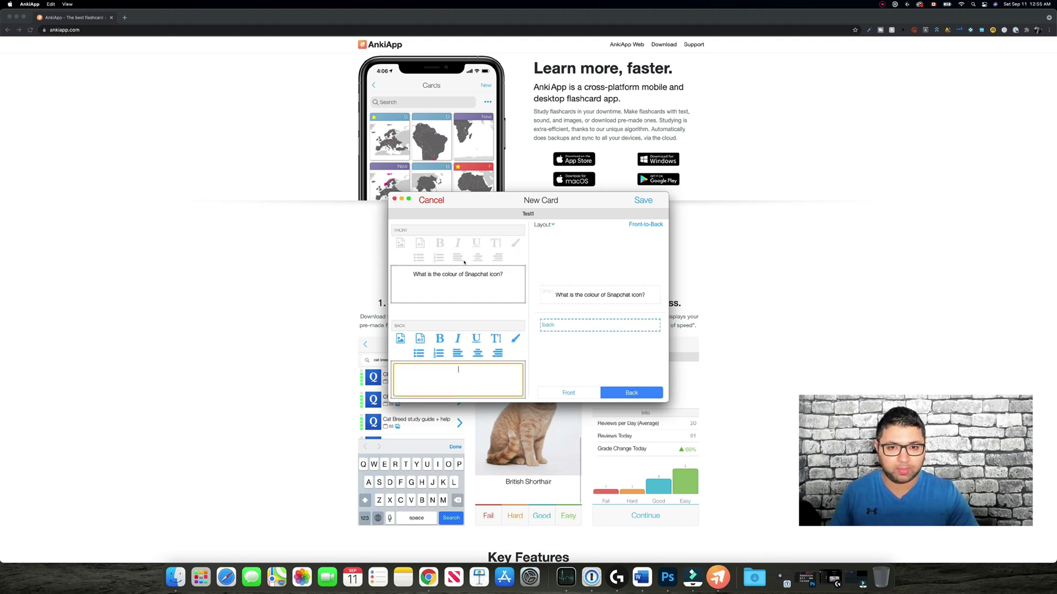
pyautogui.write('Yellow')
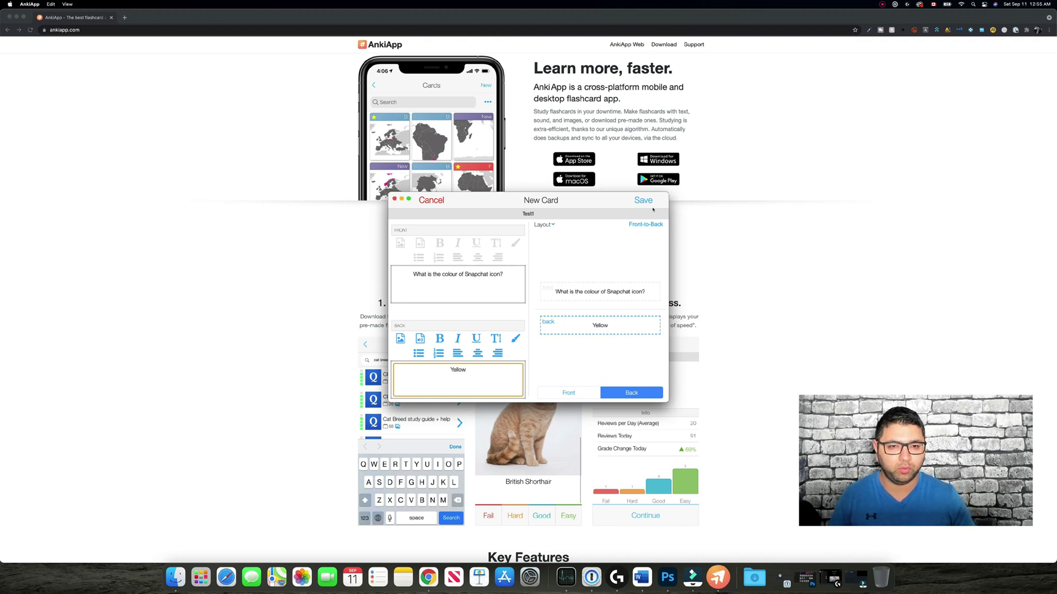
pyautogui.click(643, 200)
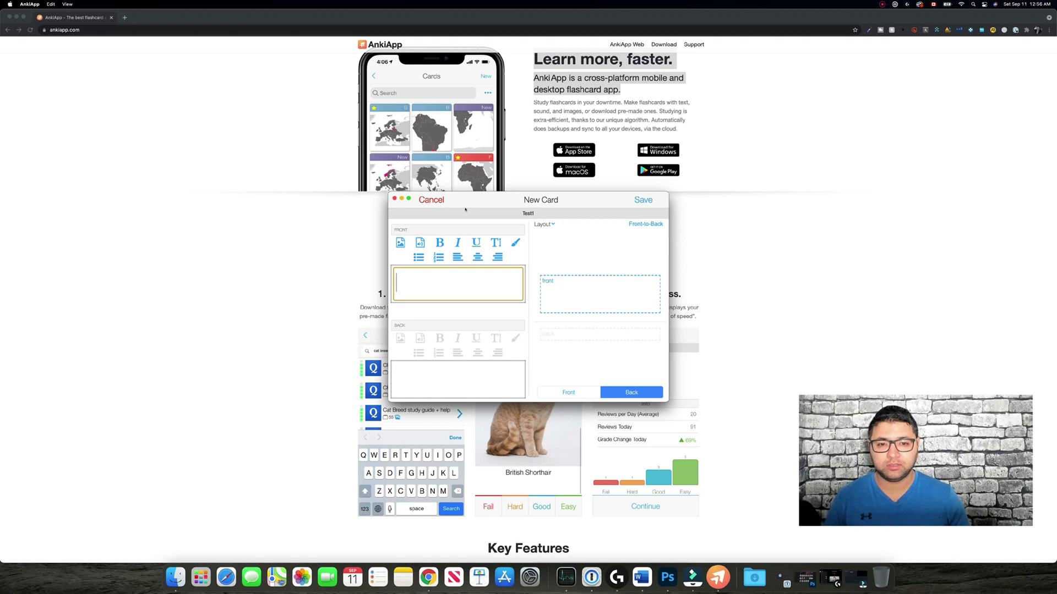
pyautogui.click(431, 200)
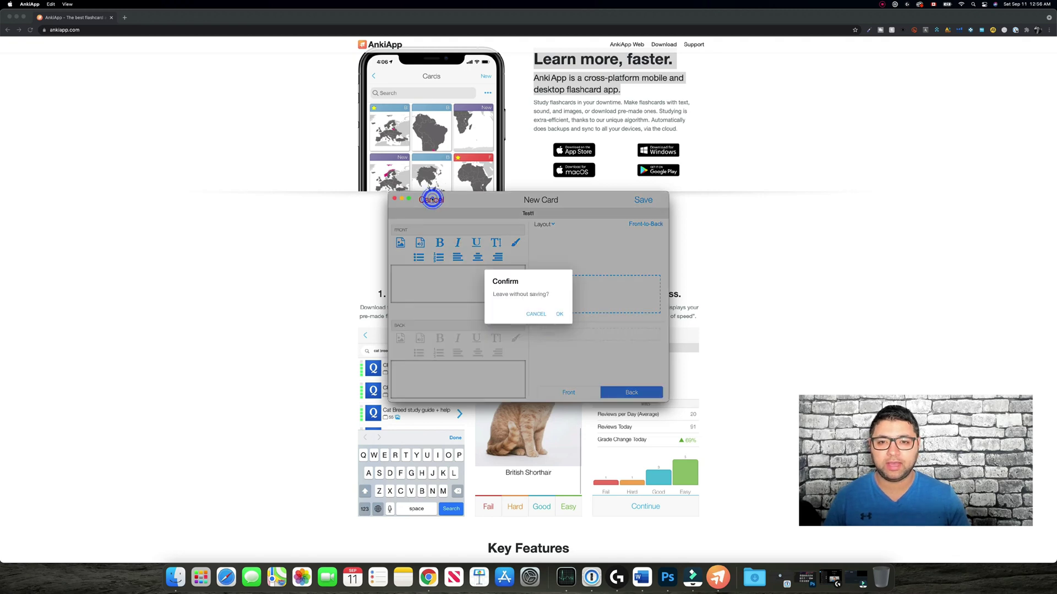
pyautogui.click(559, 313)
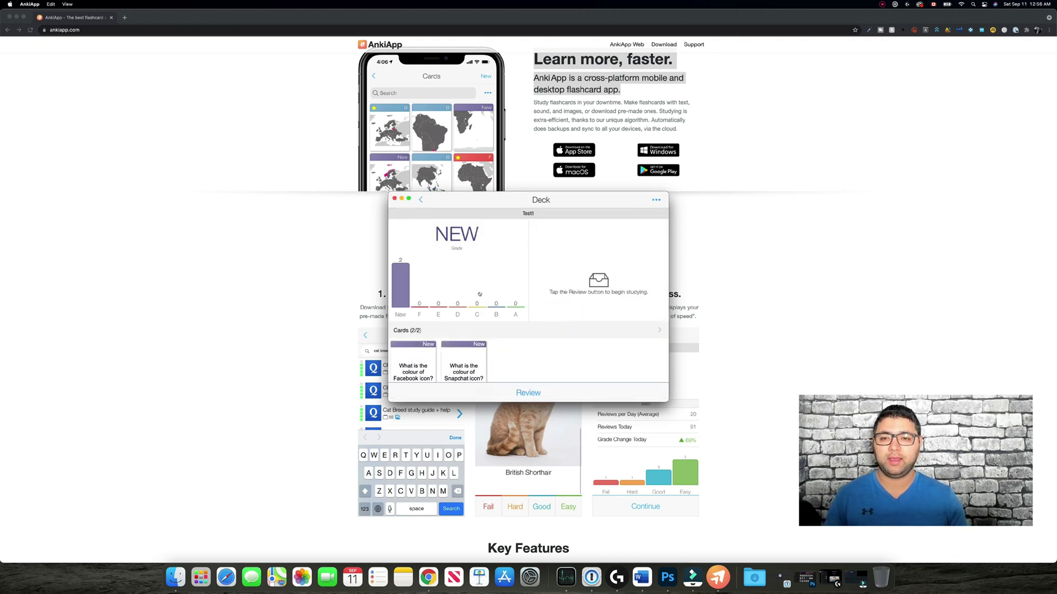
pyautogui.scroll(-3, 415, 300)
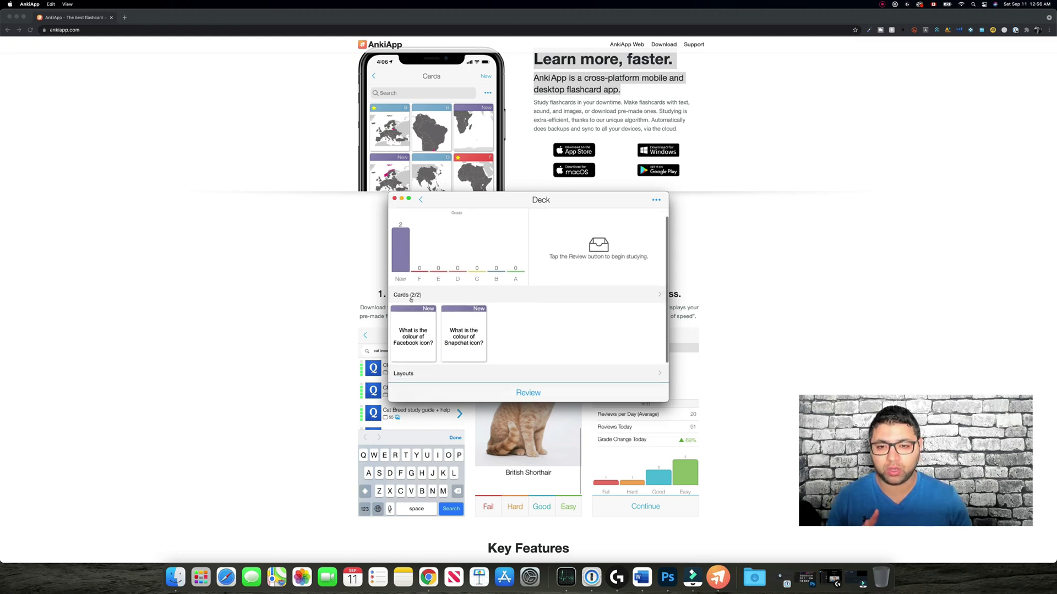
pyautogui.scroll(3, 422, 302)
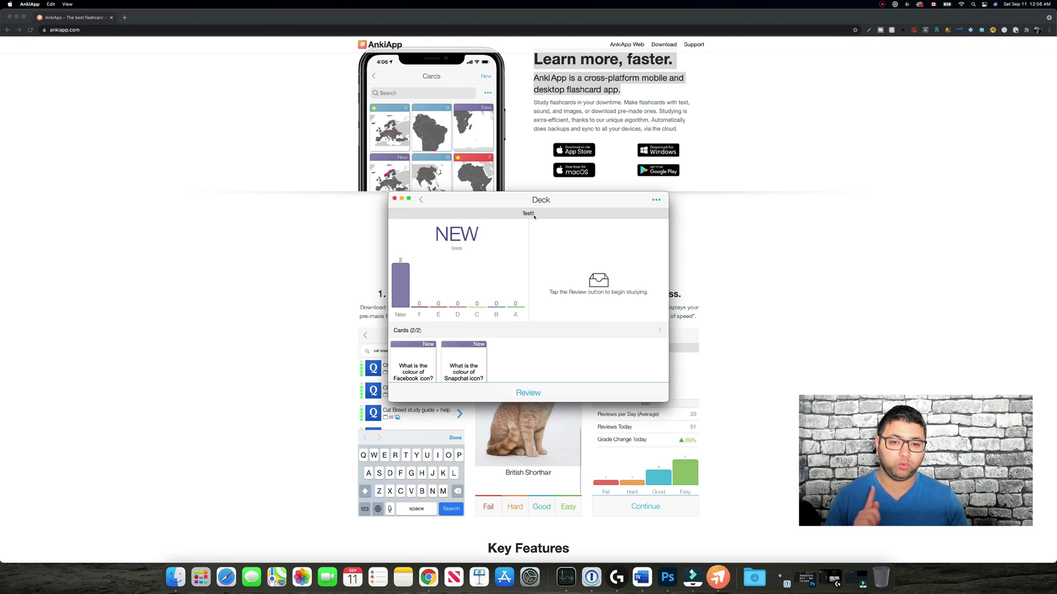
pyautogui.scroll(-1, 408, 278)
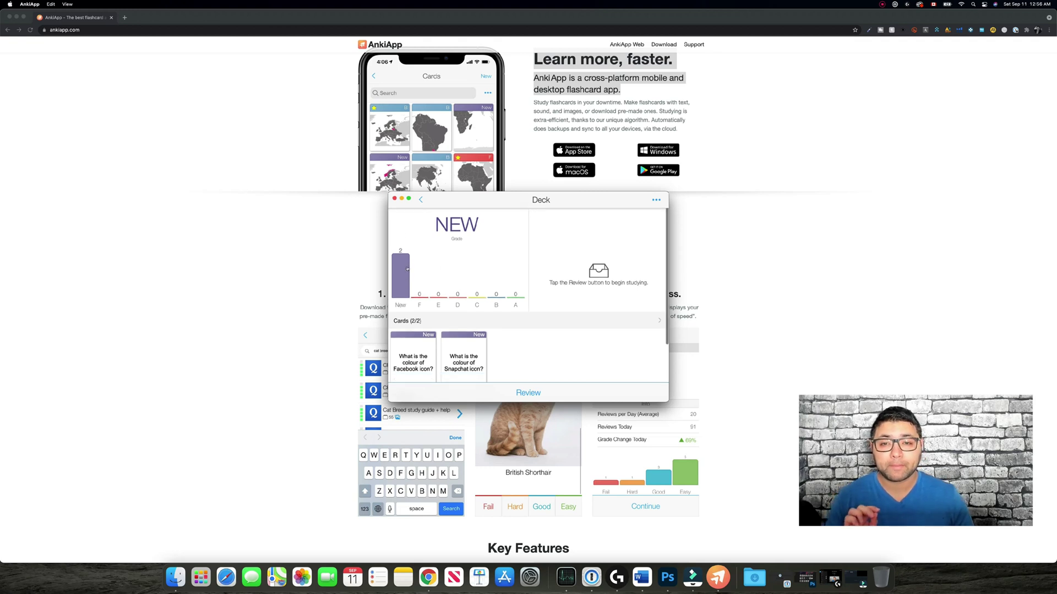
pyautogui.click(421, 199)
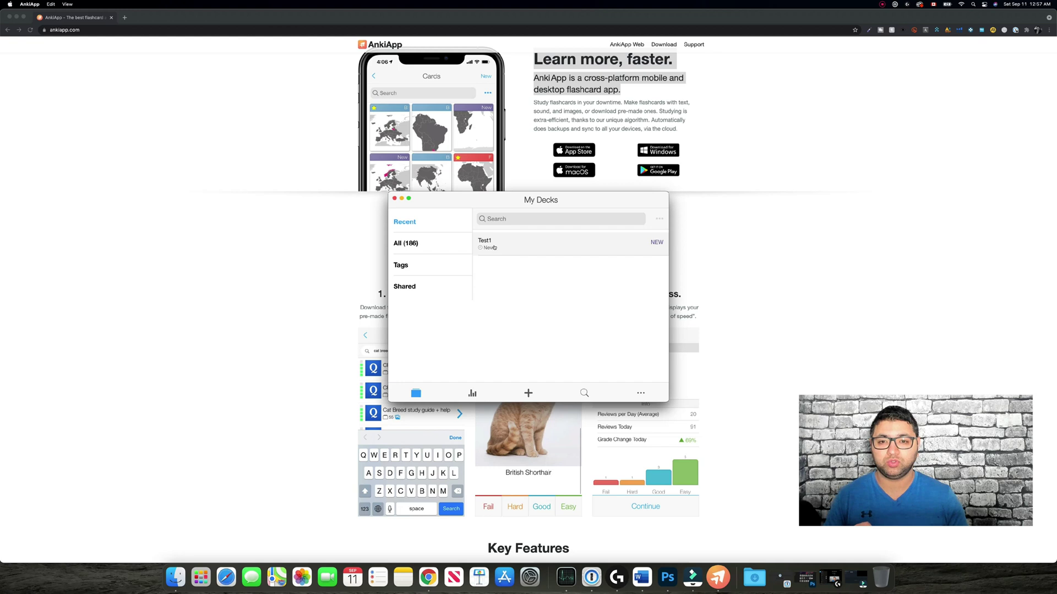
pyautogui.click(493, 248)
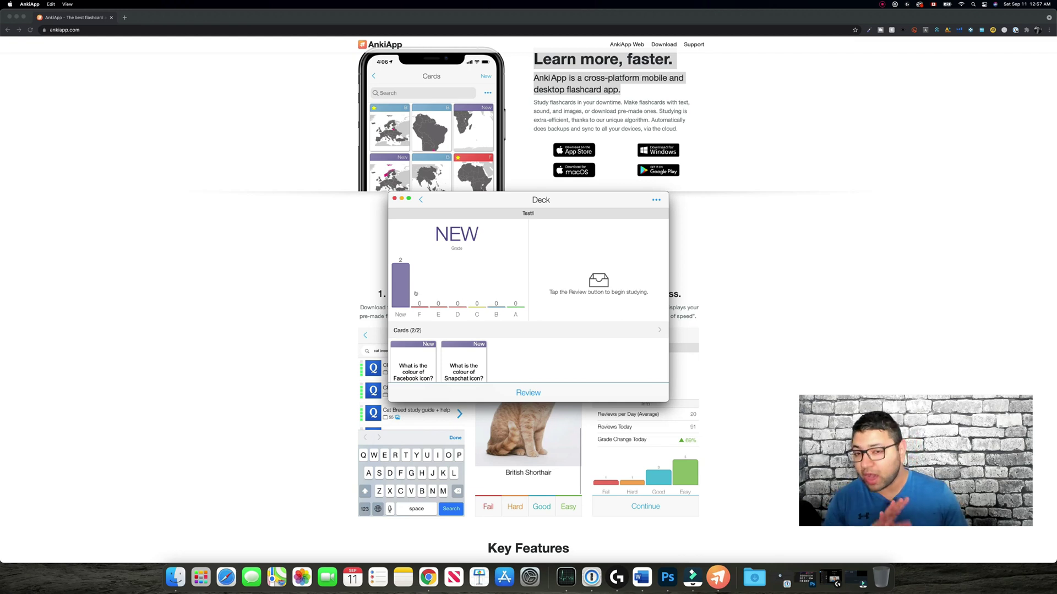
pyautogui.scroll(-2, 415, 293)
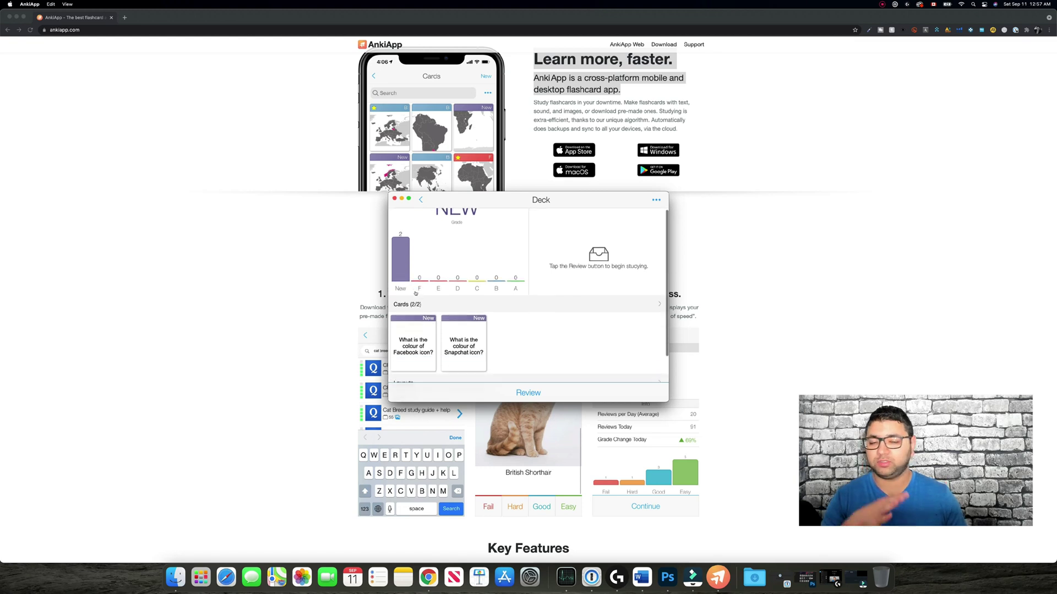
pyautogui.scroll(-2, 520, 352)
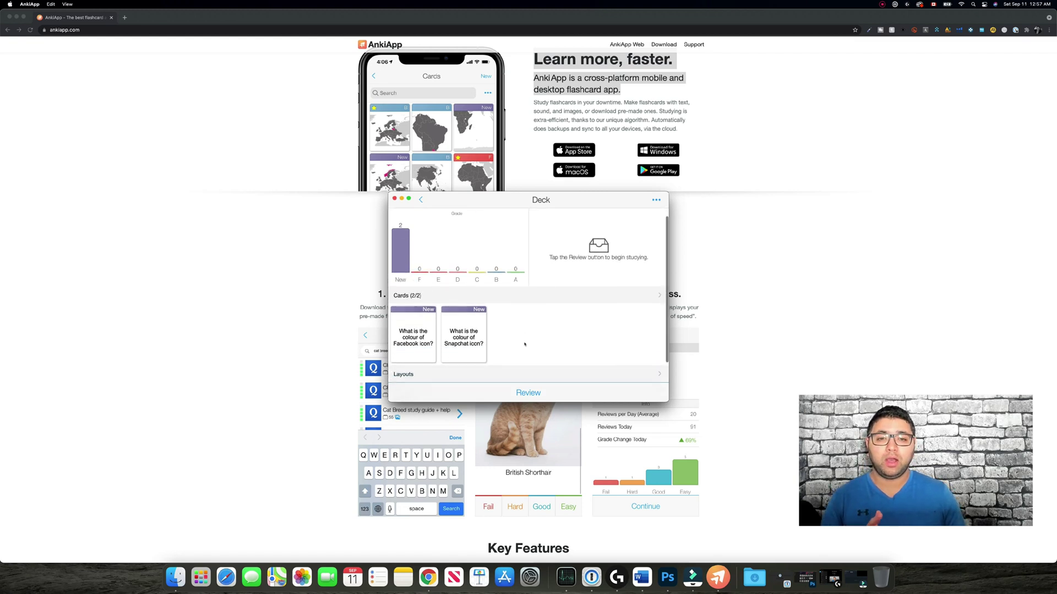
# Review the Test1 deck, grading the Facebook card Easy and the Snapchat card Fail
pyautogui.click(525, 390)
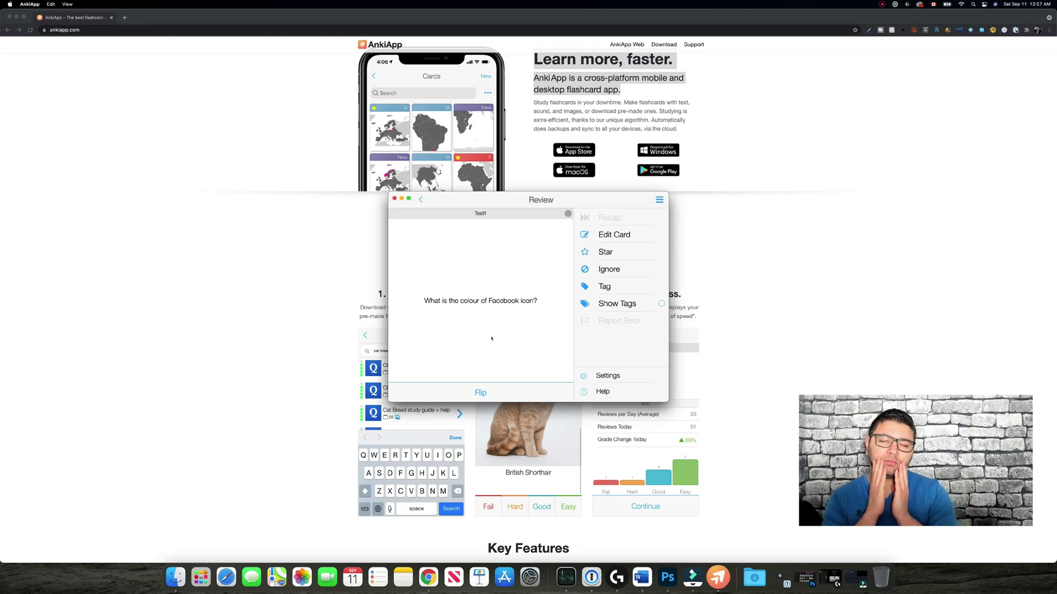
pyautogui.click(481, 391)
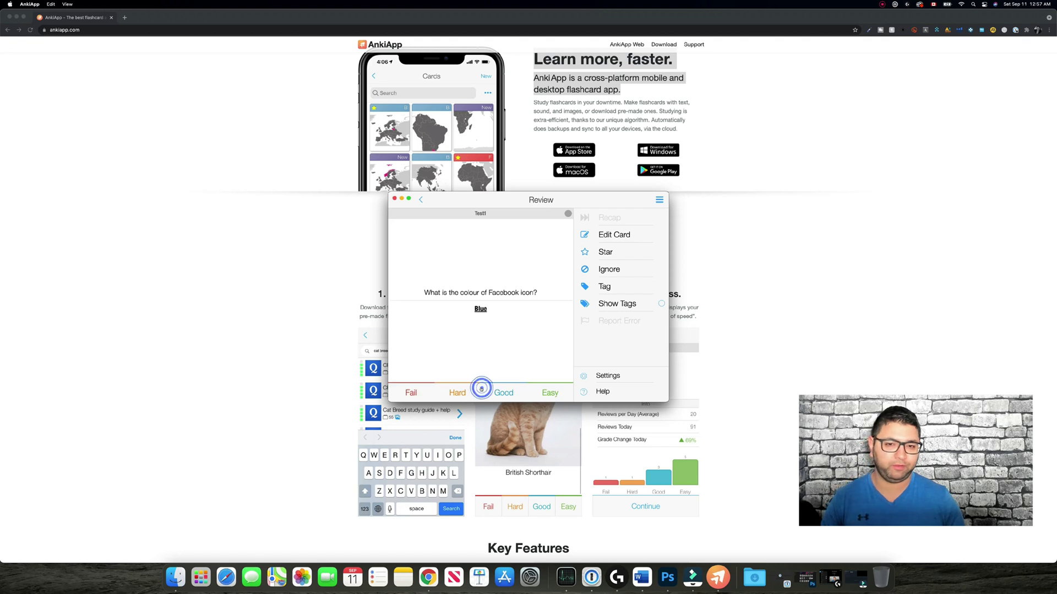
pyautogui.click(540, 394)
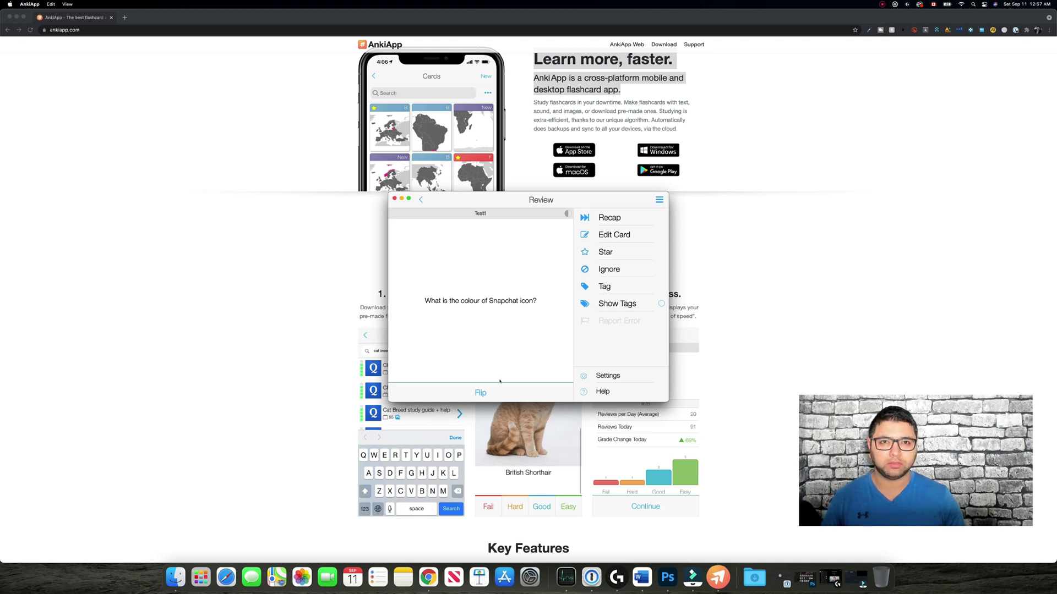
pyautogui.click(490, 396)
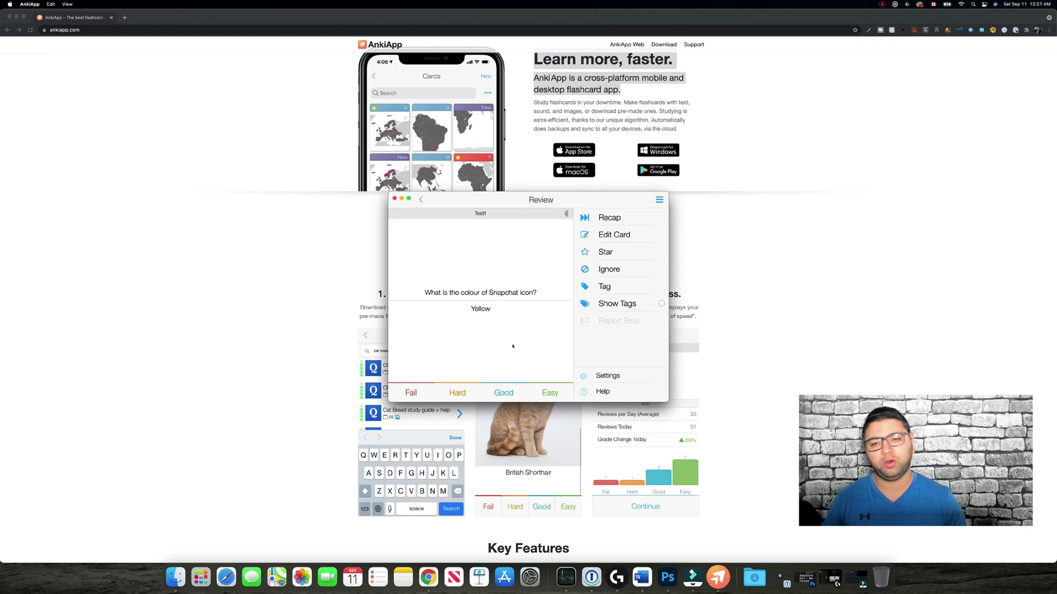
pyautogui.click(411, 392)
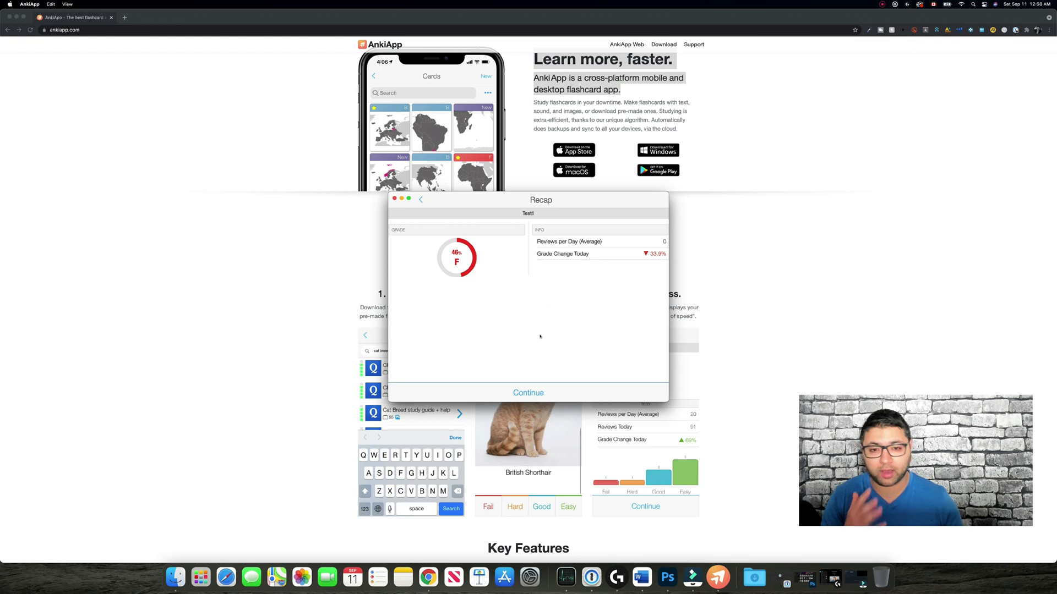
# Continue past the recap and cancel tagging the Snapchat card without adding a tag
pyautogui.click(527, 391)
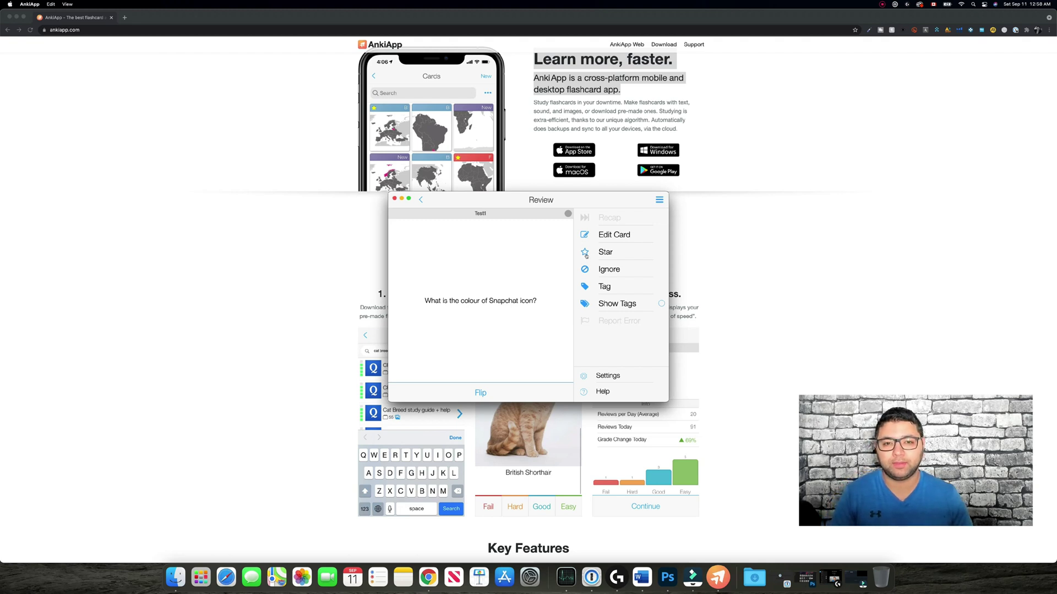
pyautogui.click(599, 288)
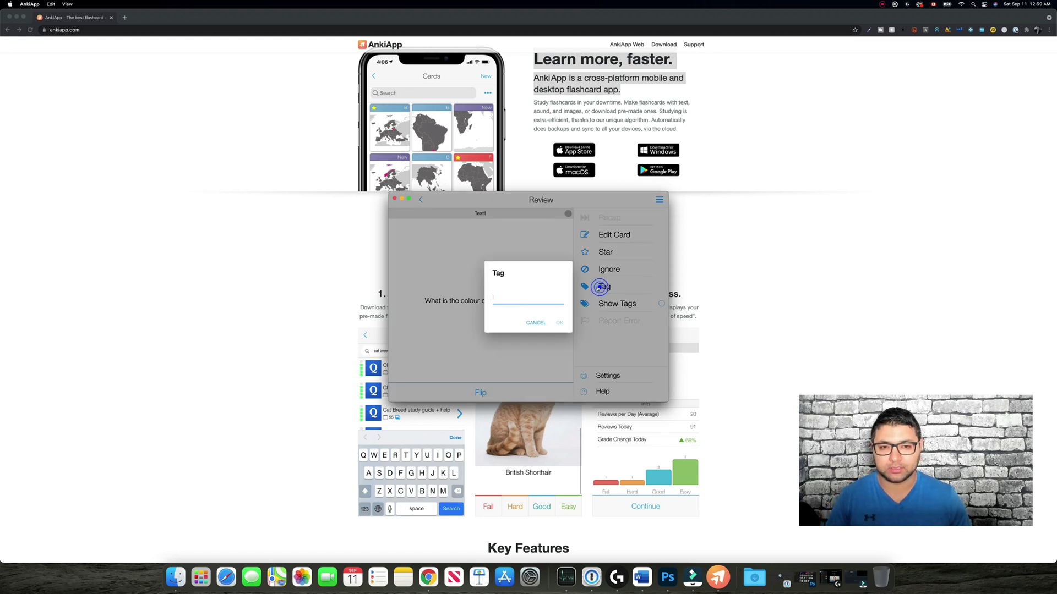
pyautogui.click(535, 325)
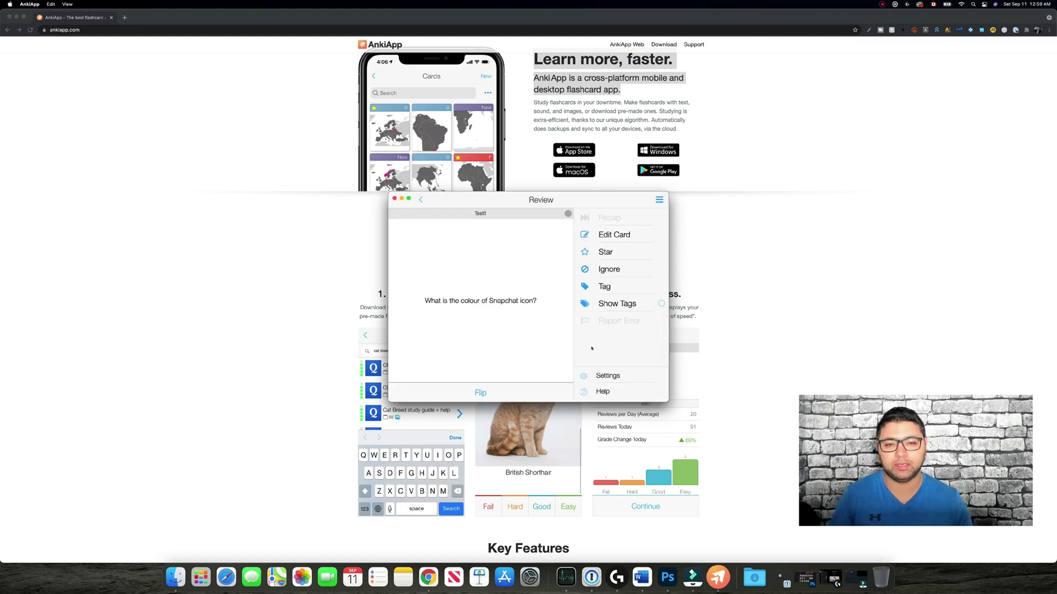
# In review settings, try each colour scheme and settle on the light theme
pyautogui.click(609, 377)
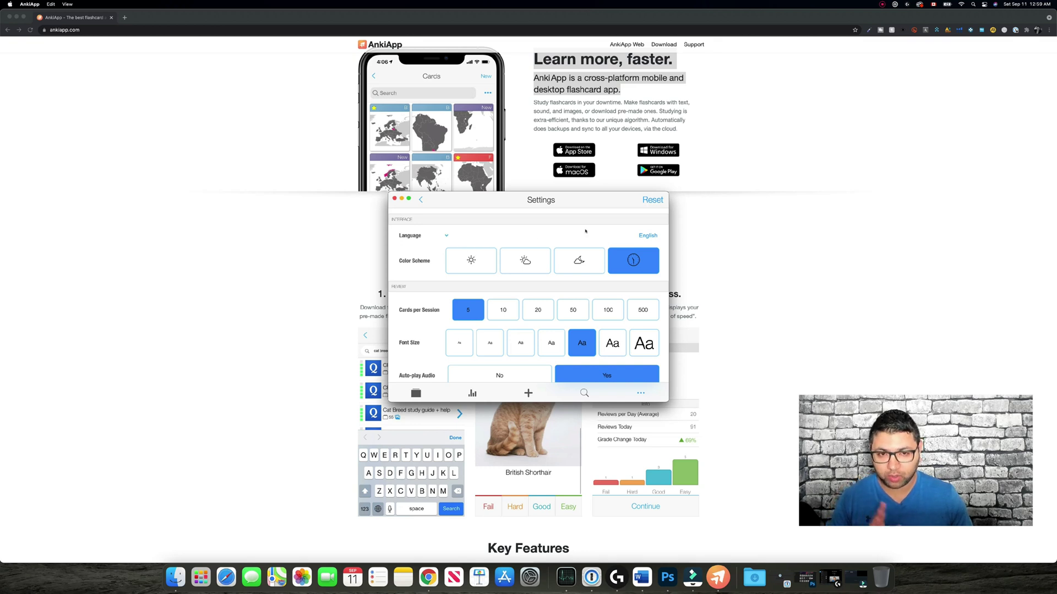
pyautogui.click(475, 264)
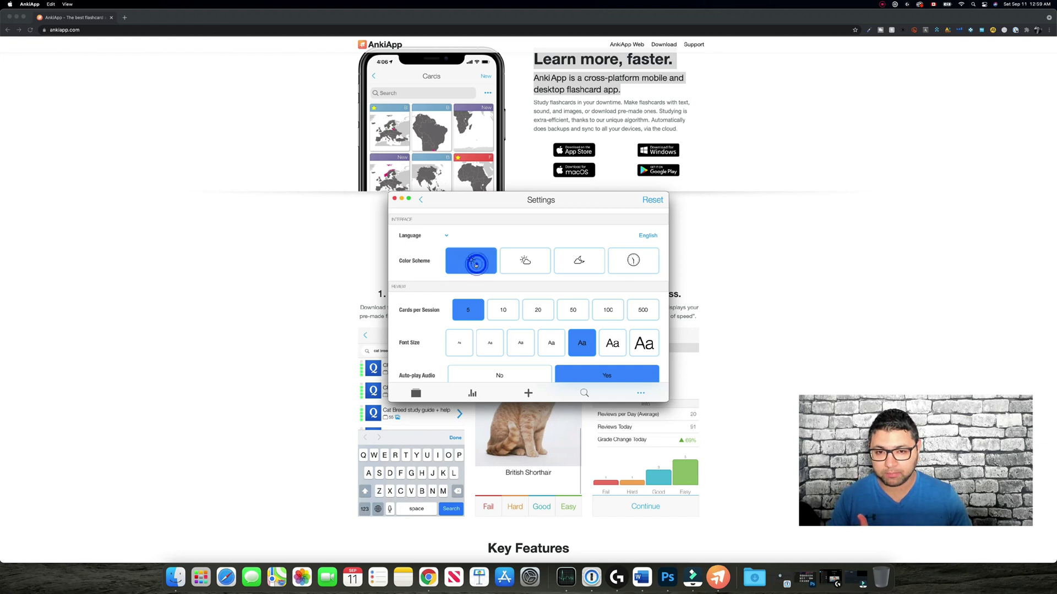
pyautogui.click(513, 264)
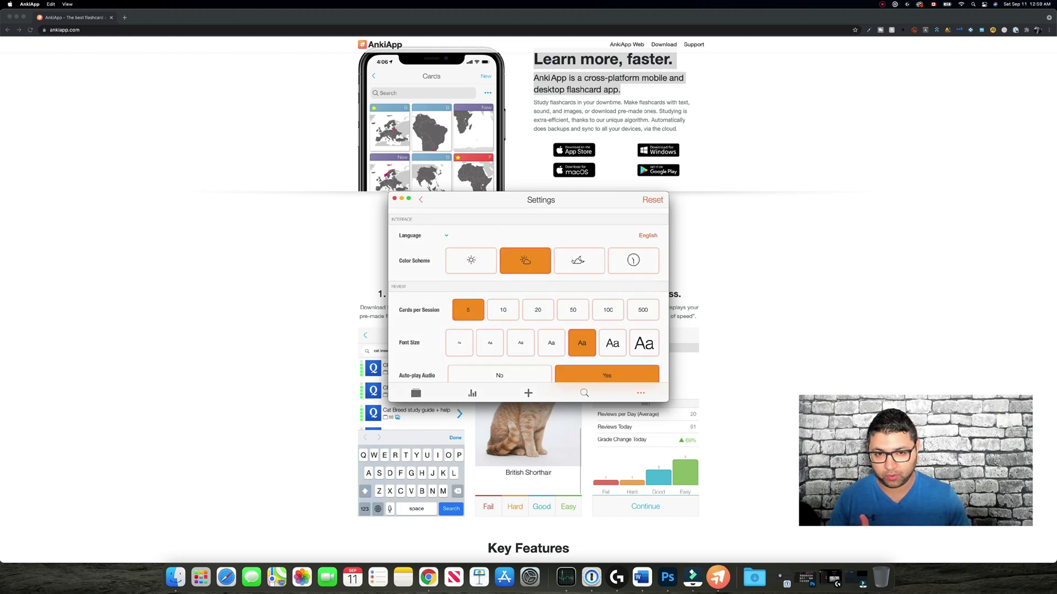
pyautogui.click(581, 262)
pyautogui.click(625, 262)
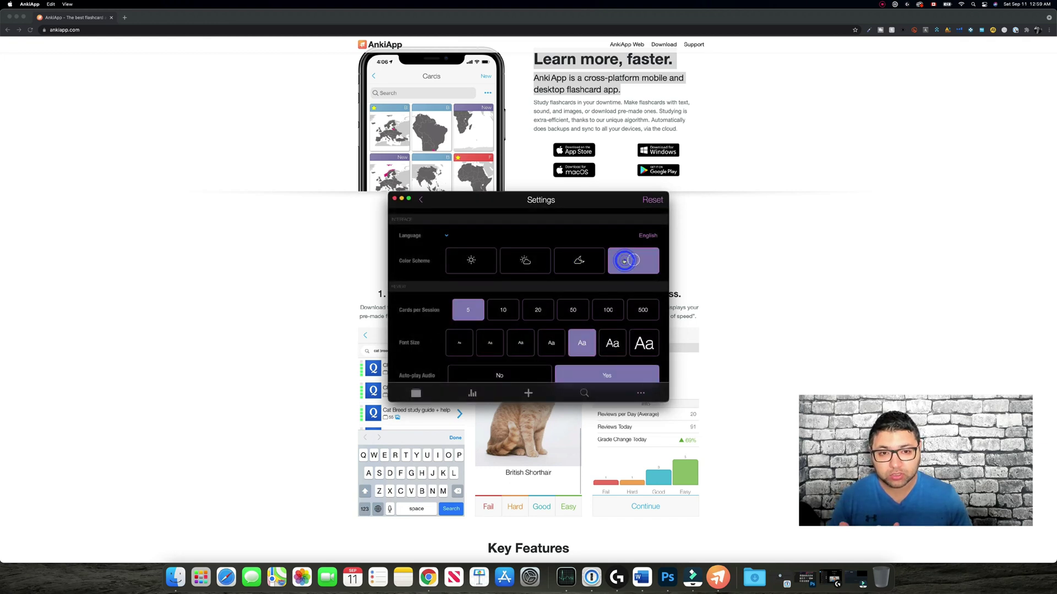
pyautogui.click(484, 256)
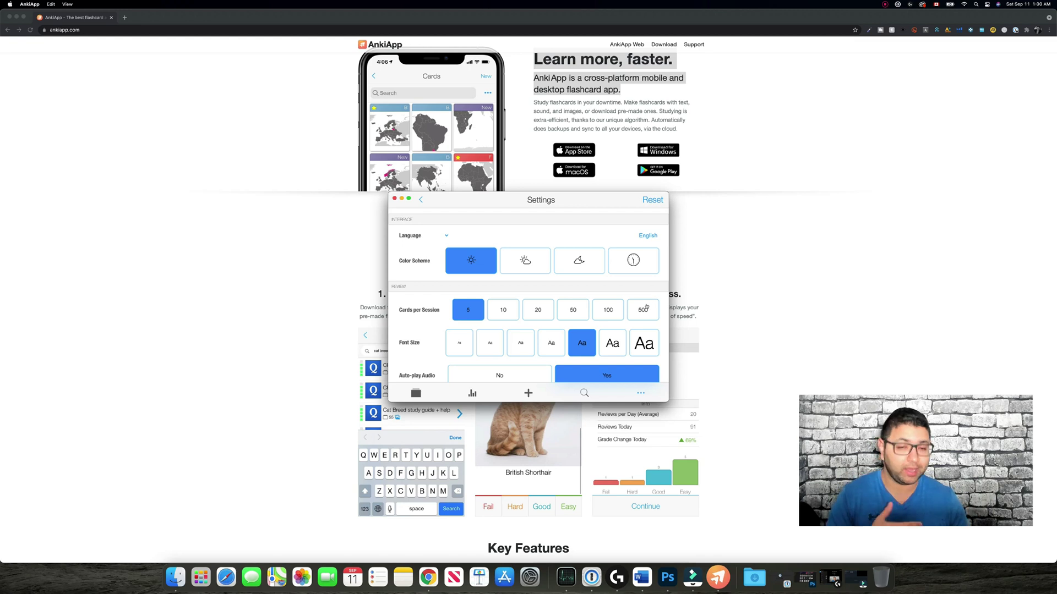
pyautogui.scroll(-1, 640, 311)
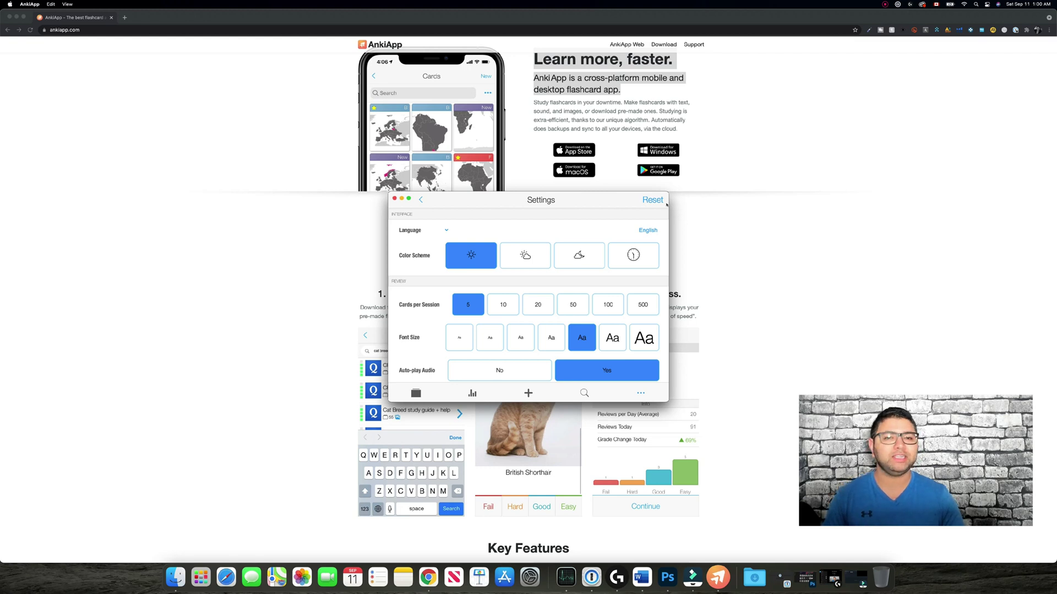
# Close Settings, browse the Test1 deck's grade and review statistics, then go back to My Decks
pyautogui.click(422, 199)
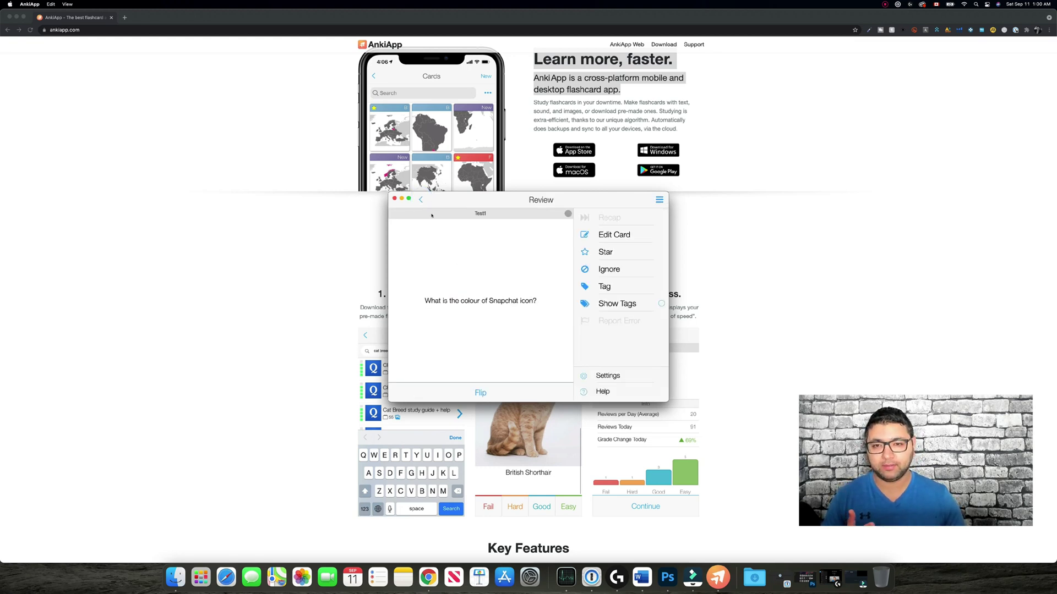
pyautogui.click(421, 200)
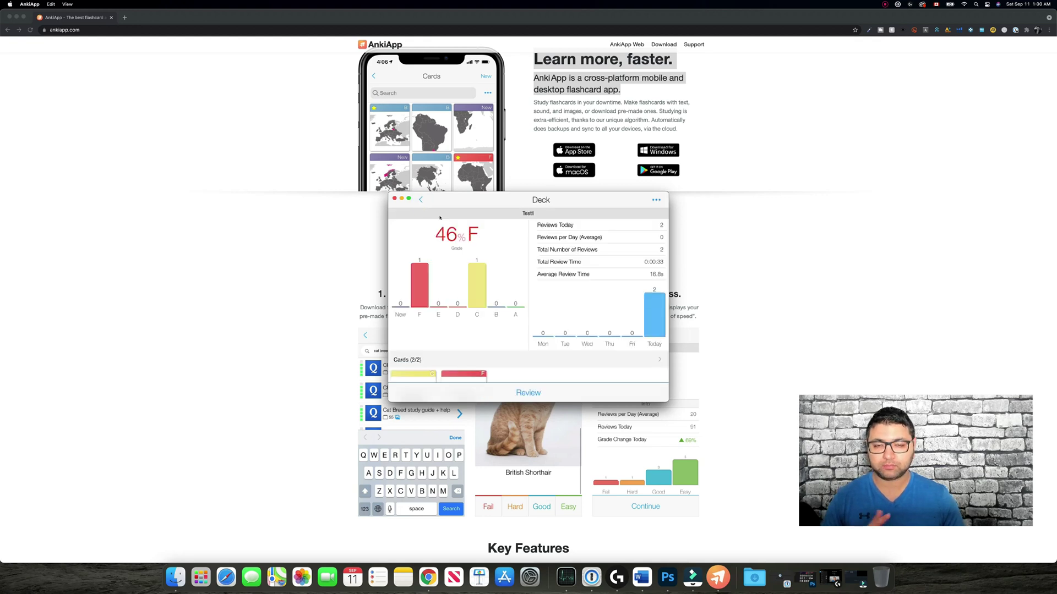
pyautogui.scroll(-2, 495, 231)
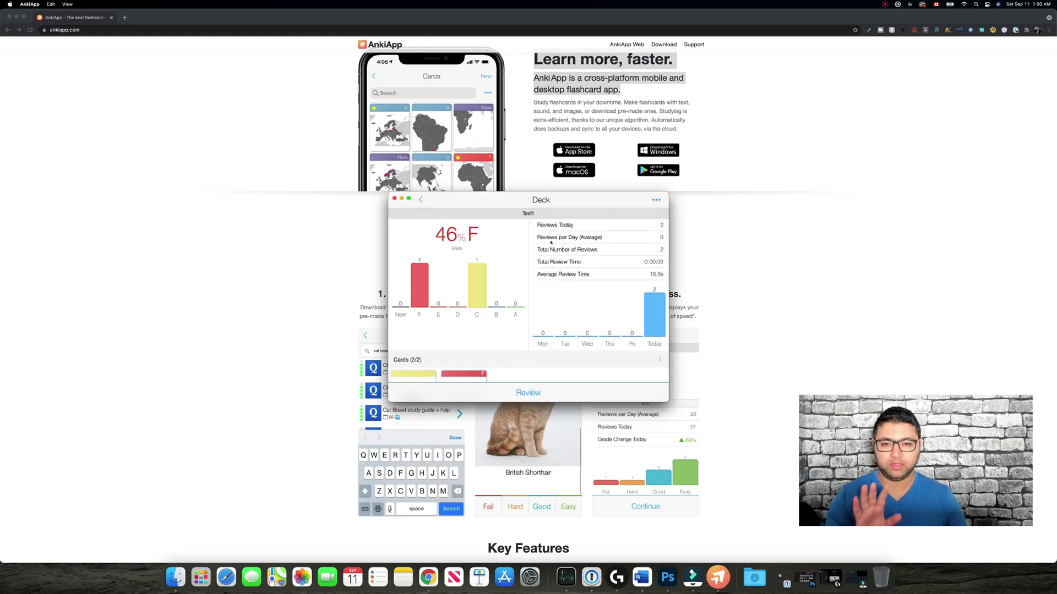
pyautogui.scroll(-2, 551, 242)
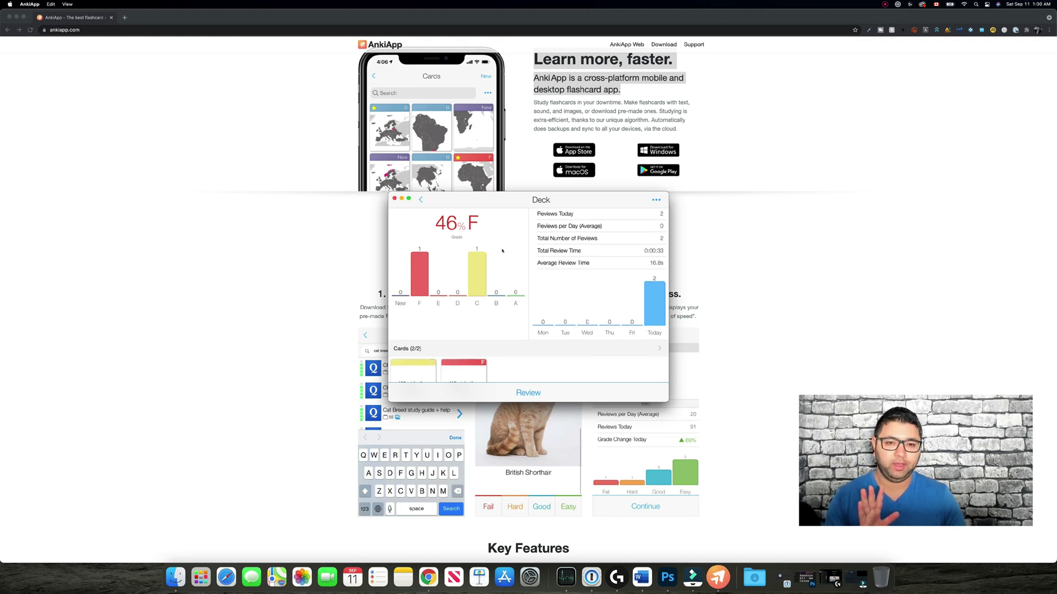
pyautogui.scroll(-3, 553, 252)
pyautogui.scroll(2, 553, 253)
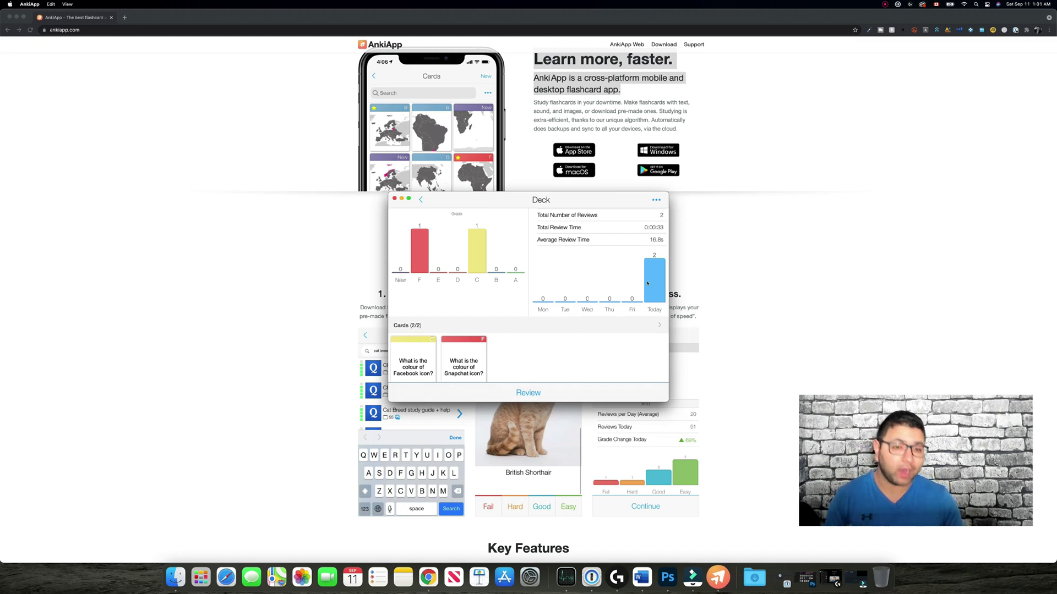
pyautogui.scroll(2, 647, 283)
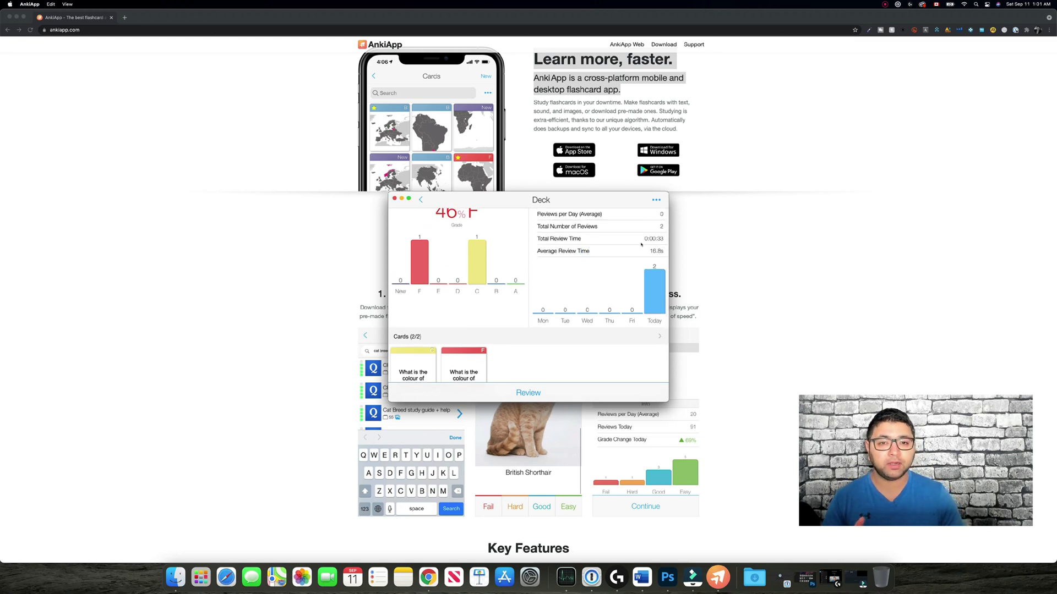
pyautogui.scroll(2, 641, 245)
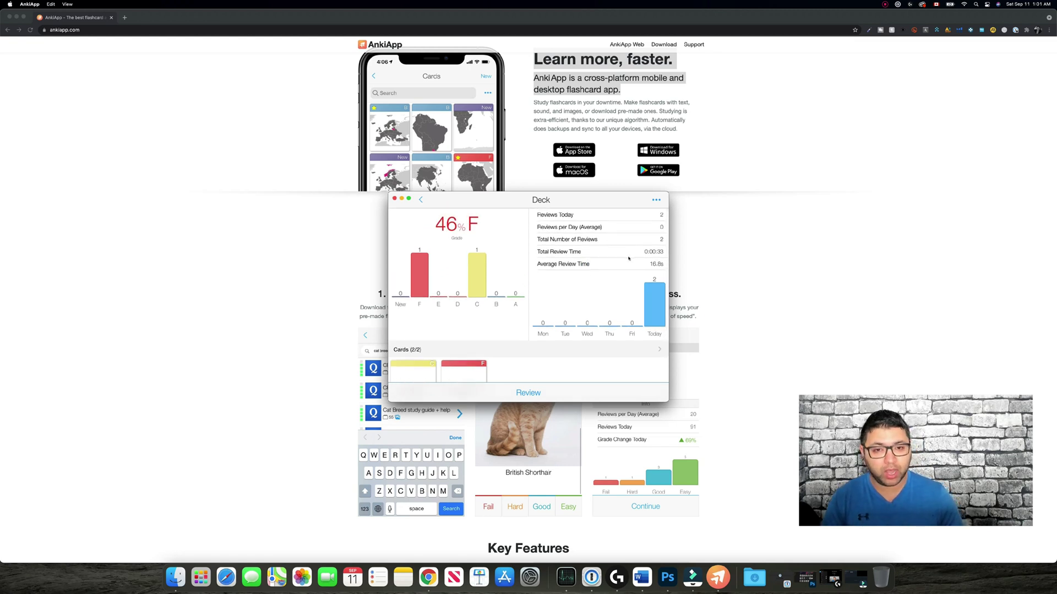
pyautogui.scroll(2, 629, 258)
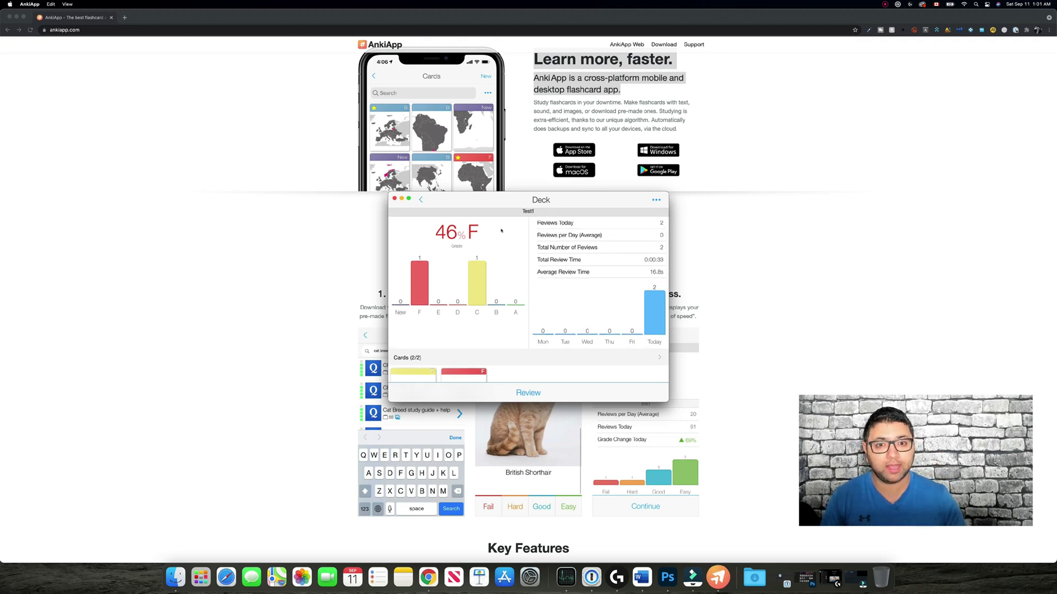
pyautogui.scroll(-10, 499, 233)
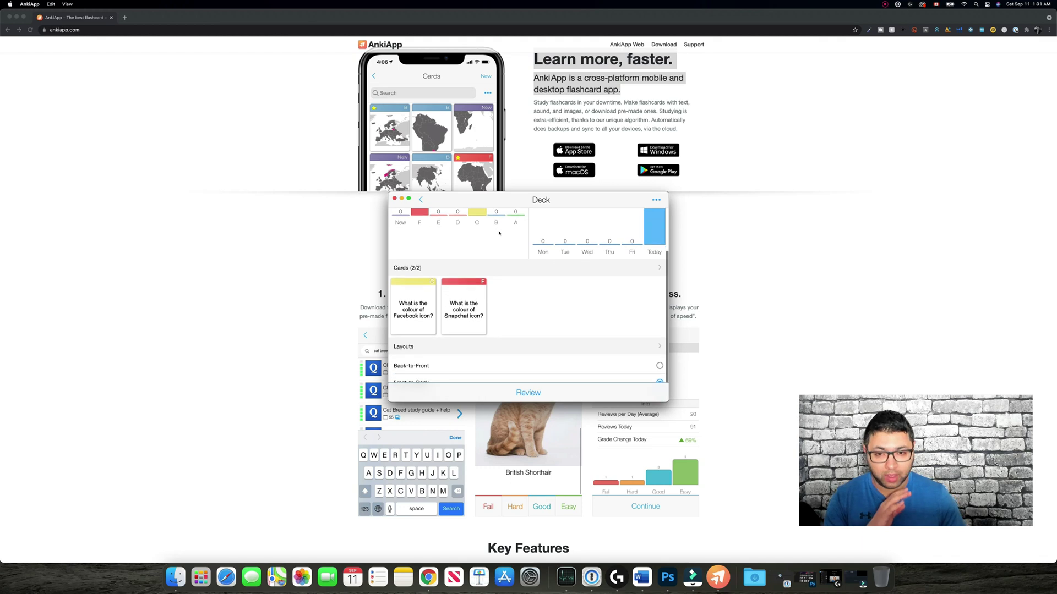
pyautogui.click(420, 200)
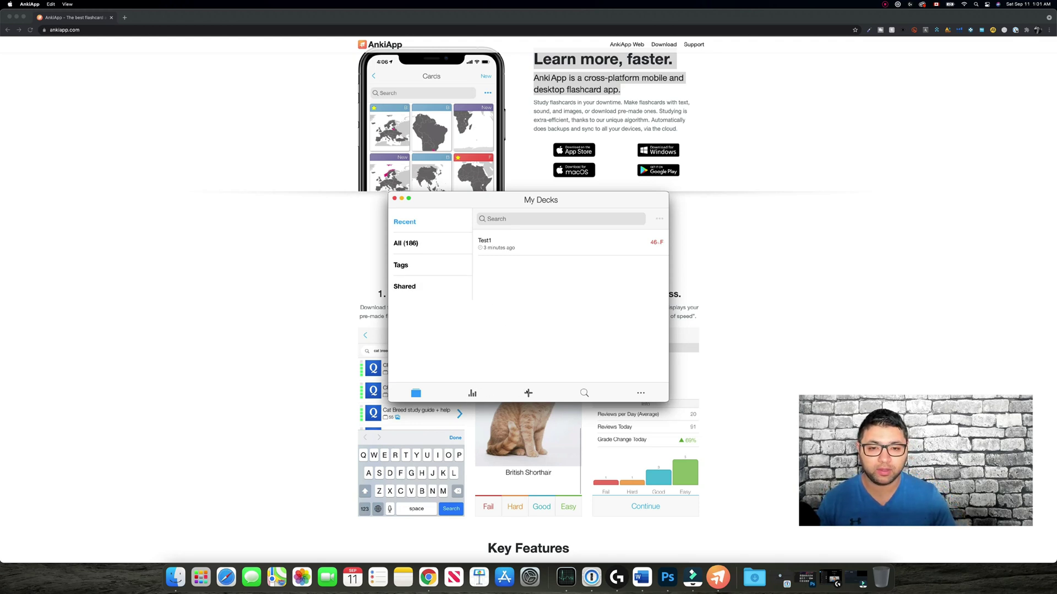
# Browse public decks, open the Geography category, and select Flags of the World
pyautogui.click(584, 395)
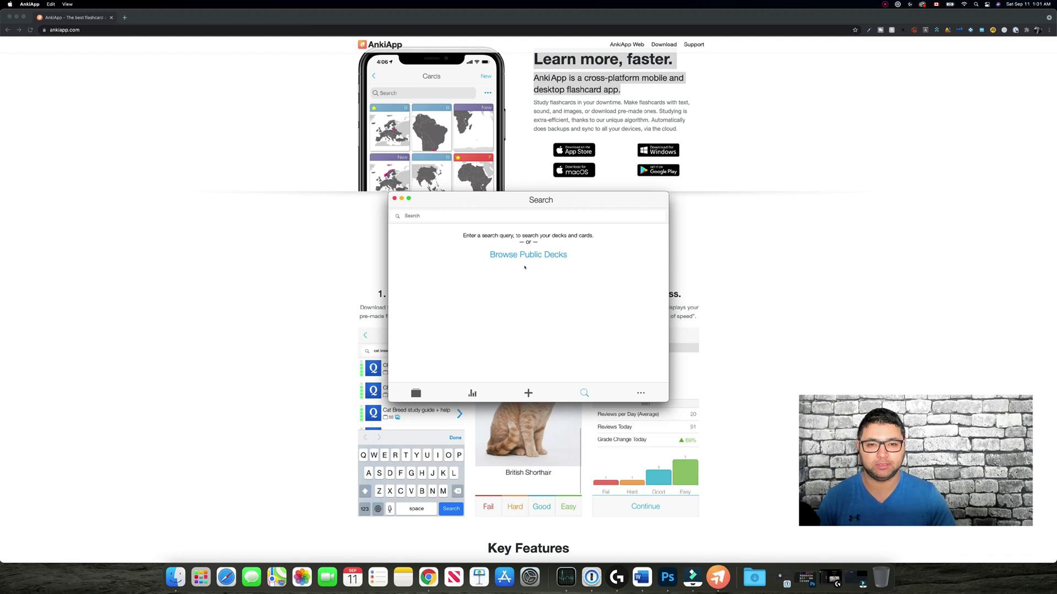
pyautogui.click(526, 255)
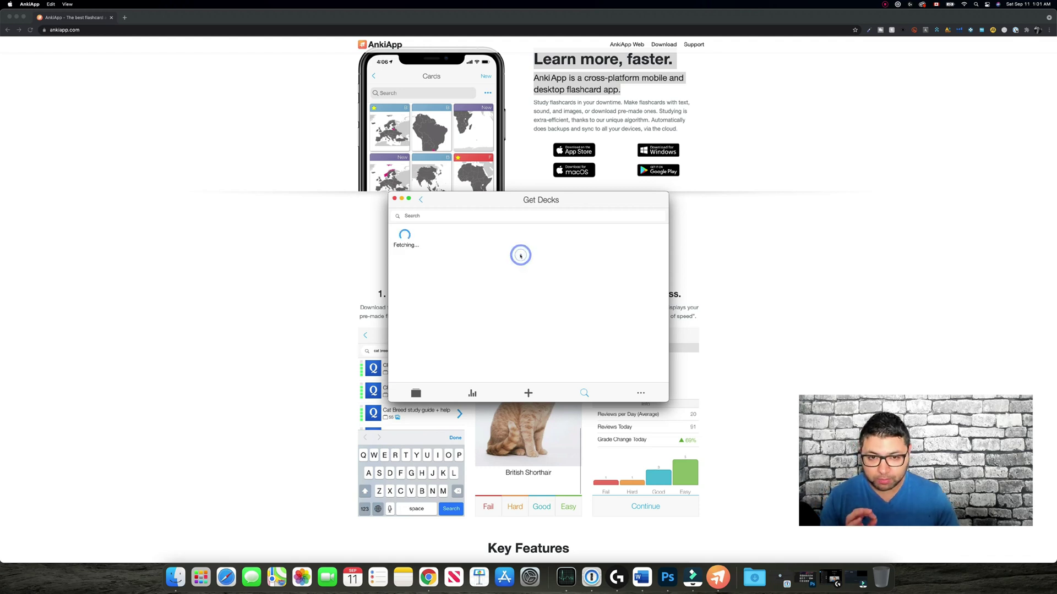
pyautogui.click(465, 215)
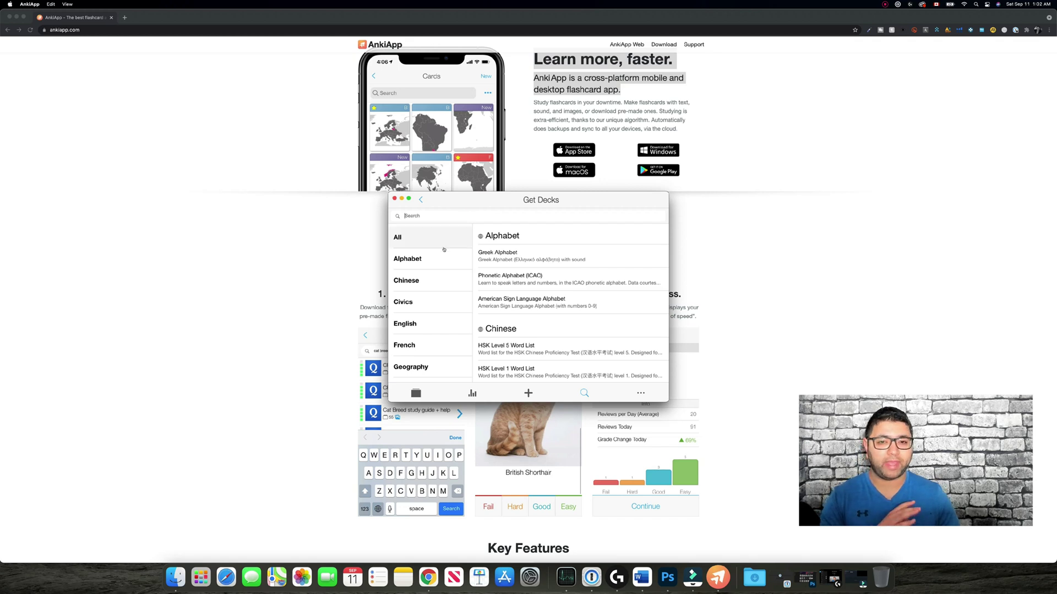
pyautogui.scroll(-3, 405, 260)
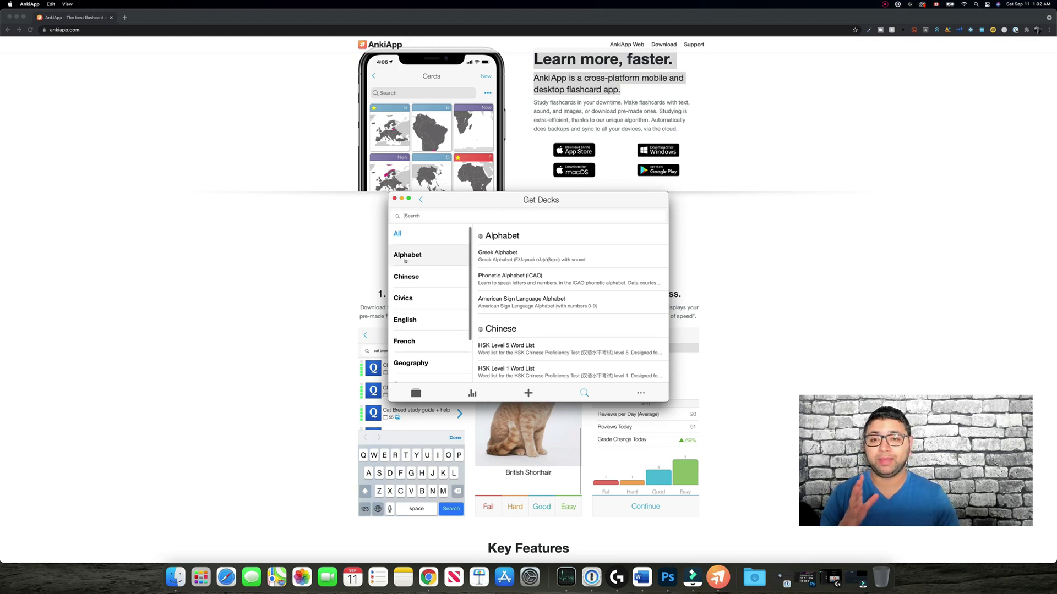
pyautogui.scroll(-4, 405, 261)
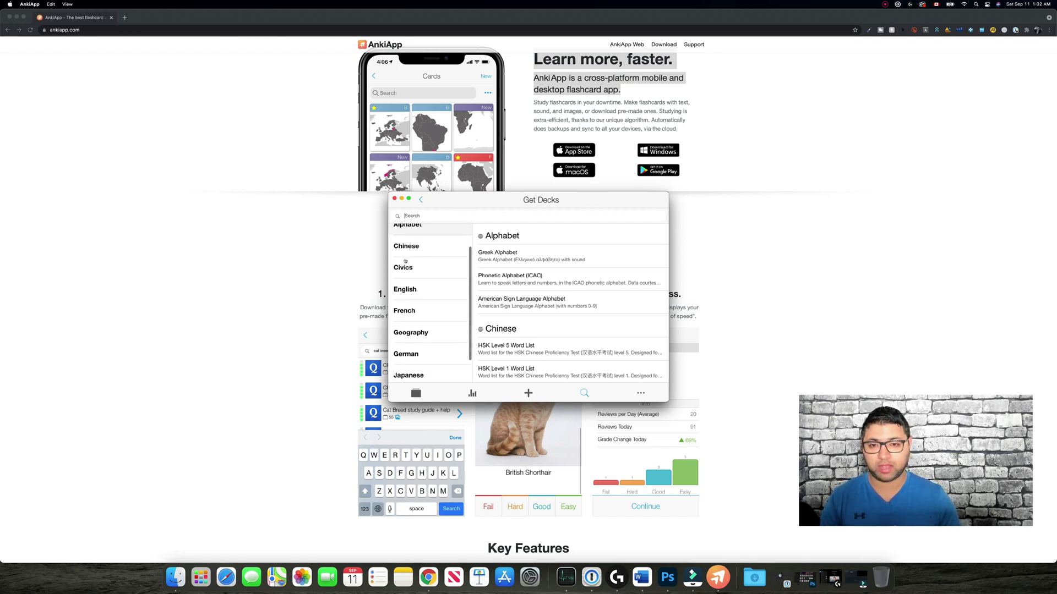
pyautogui.scroll(-2, 405, 261)
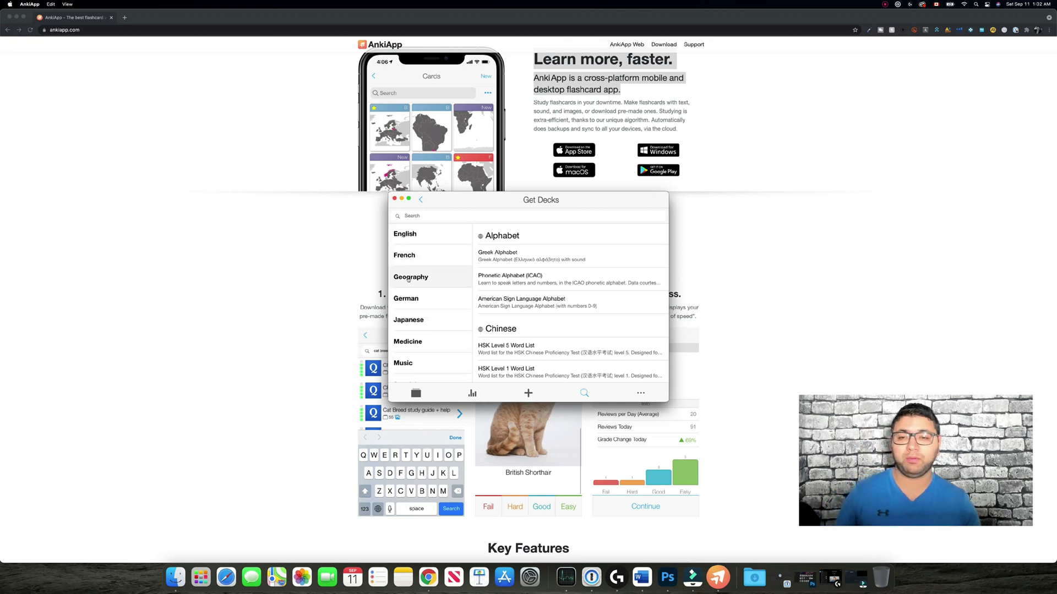
pyautogui.click(408, 278)
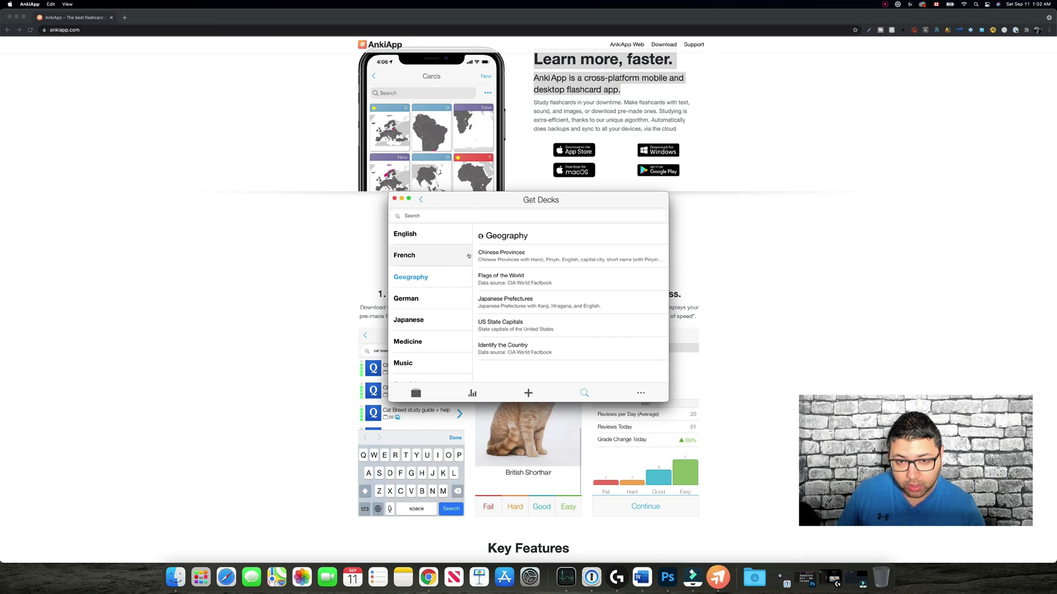
pyautogui.click(498, 281)
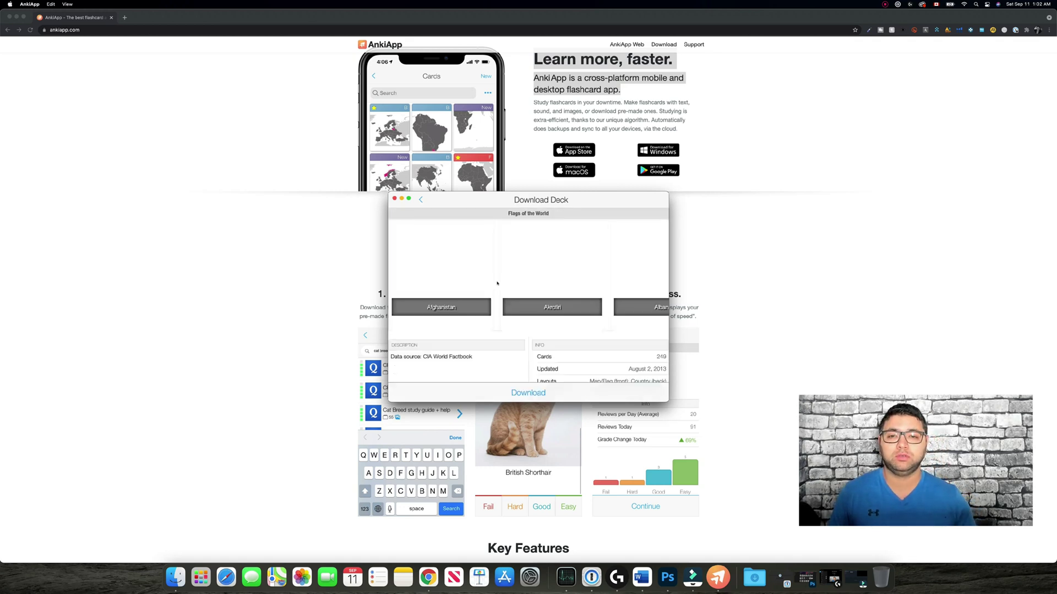
# Download Flags of the World, look through its 247 cards, and view the Moldova card's details
pyautogui.click(517, 391)
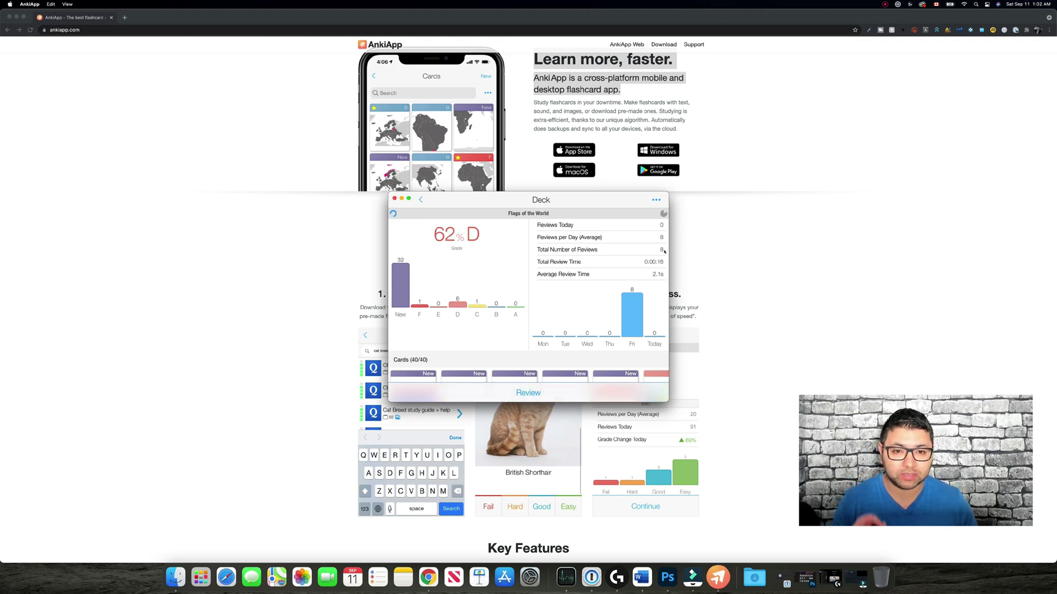
pyautogui.scroll(-3, 508, 286)
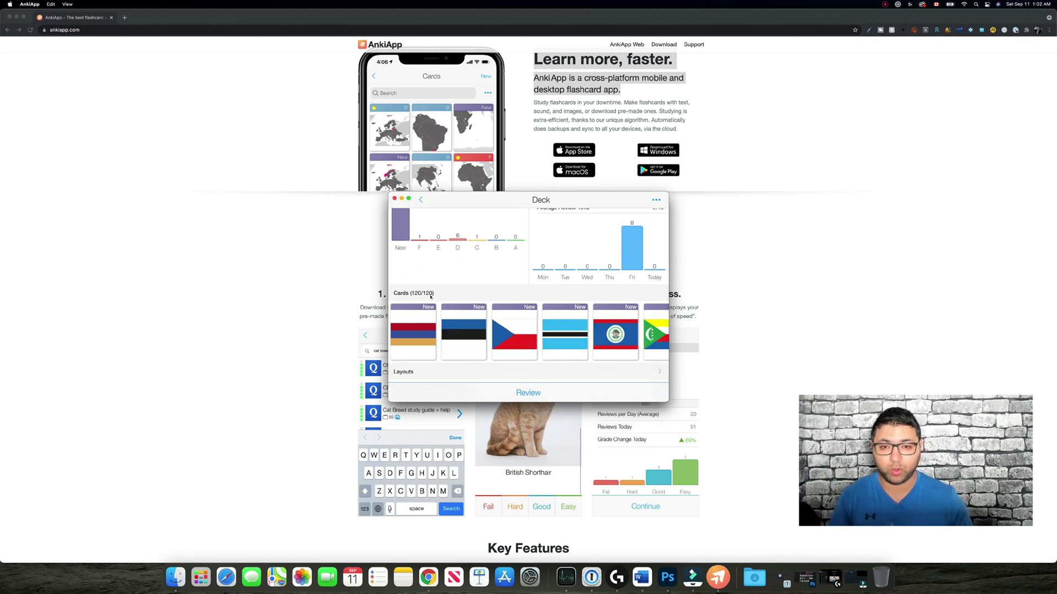
pyautogui.scroll(1, 431, 297)
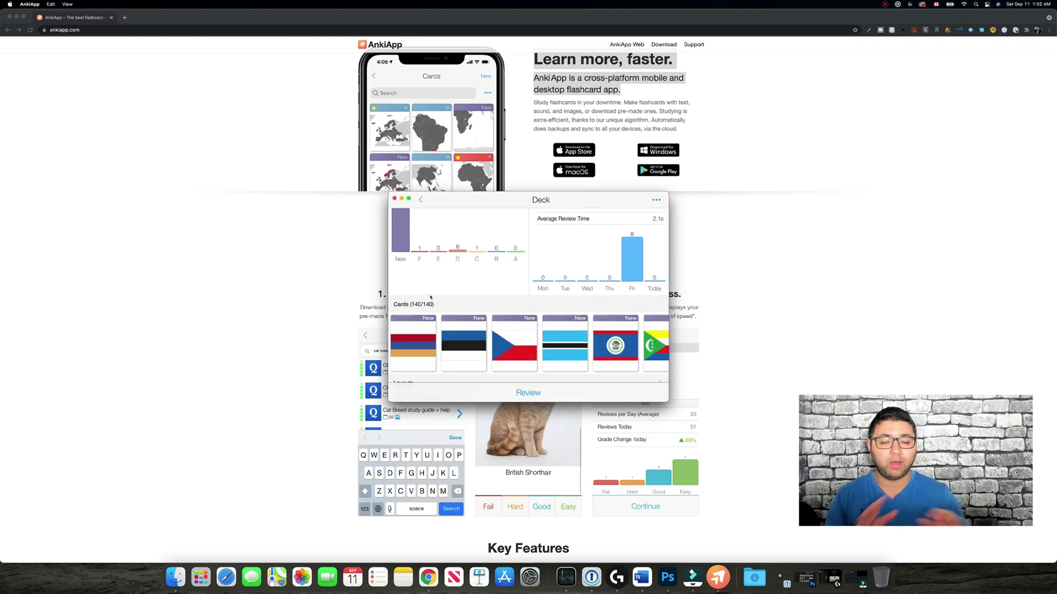
pyautogui.scroll(5, 546, 288)
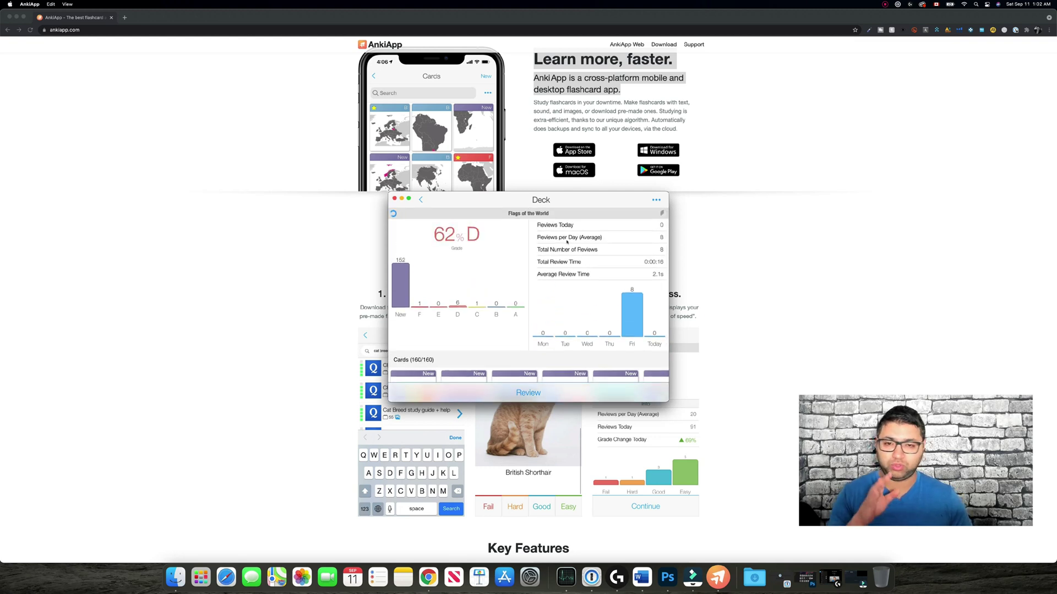
pyautogui.scroll(-8, 526, 355)
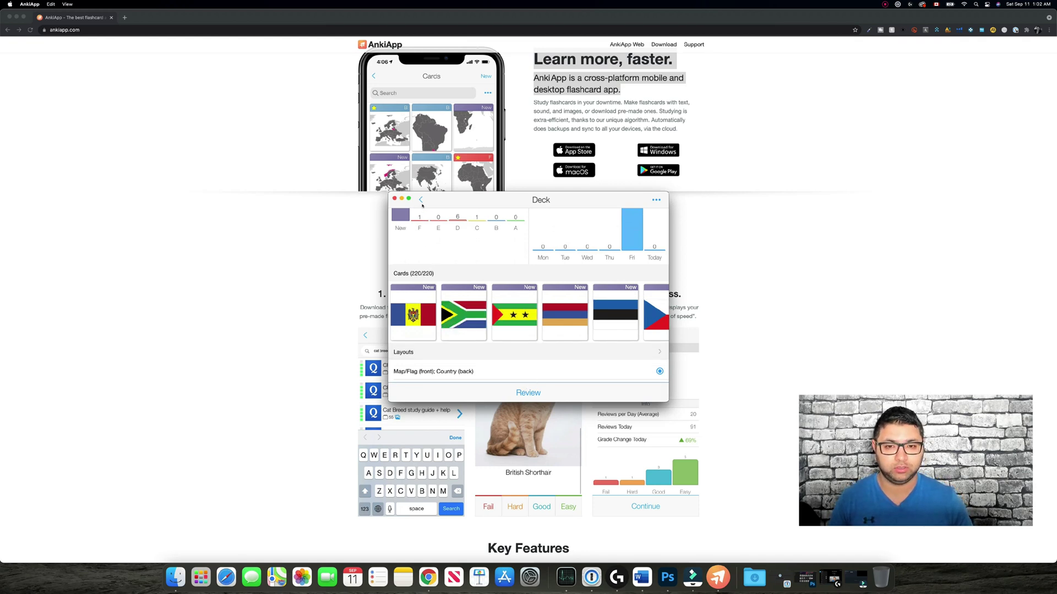
pyautogui.click(407, 311)
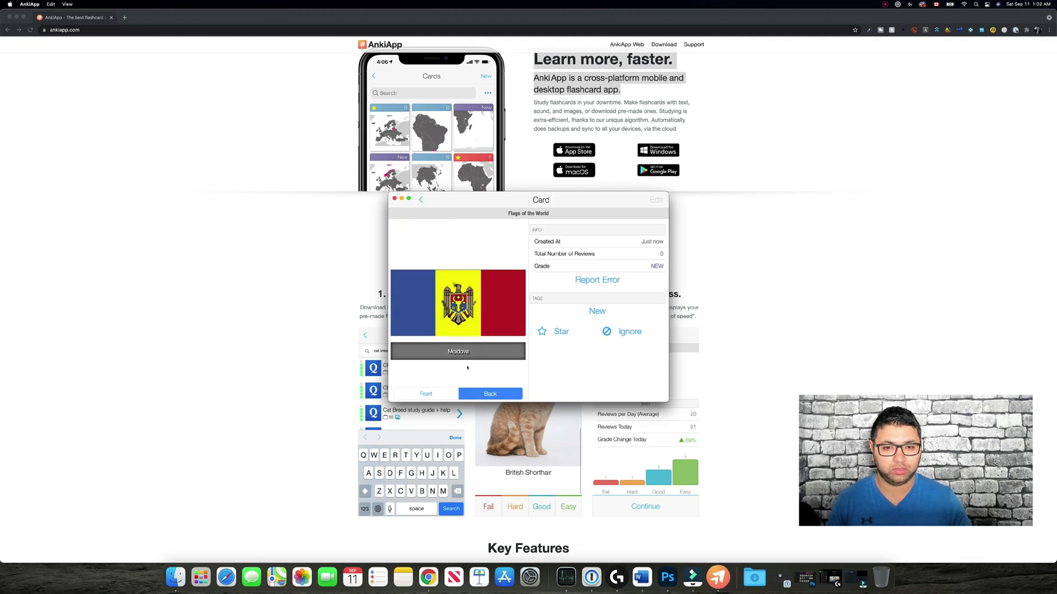
pyautogui.click(421, 200)
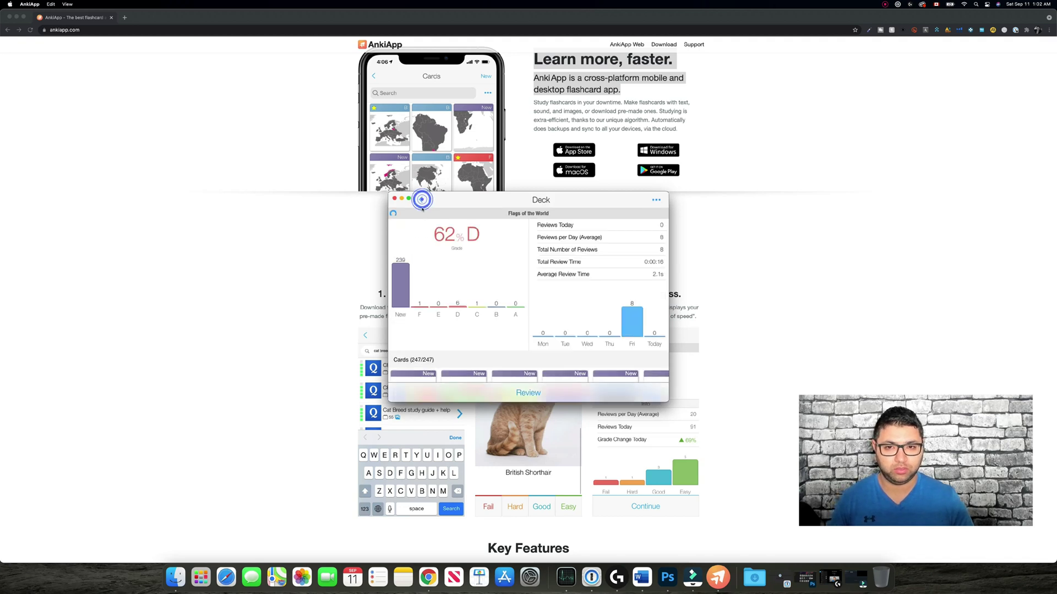
# Review the Angola flag card and rate Belgium Easy, then return to the deck page
pyautogui.click(518, 390)
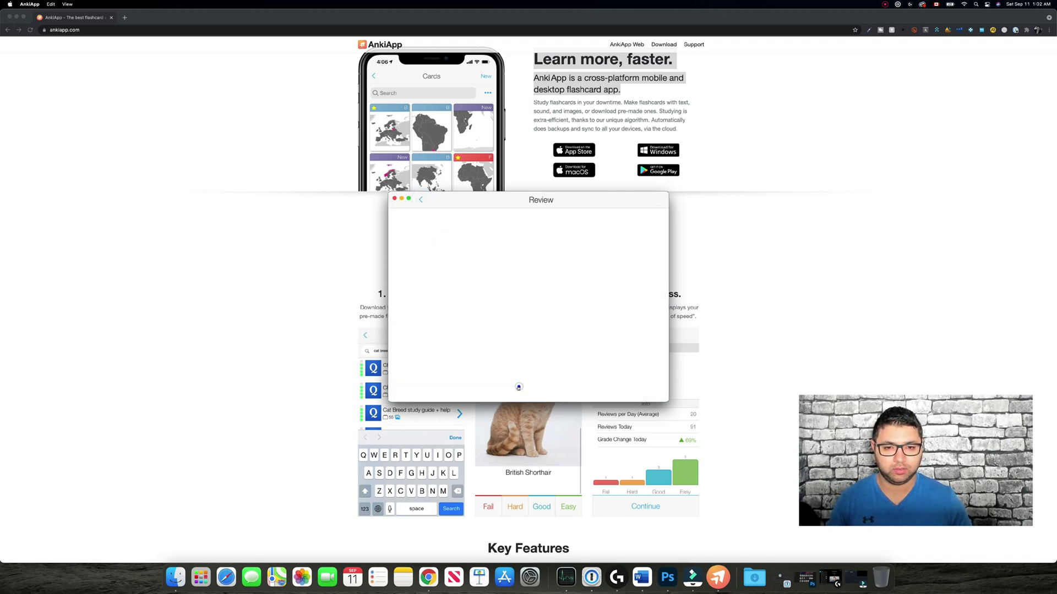
pyautogui.click(499, 392)
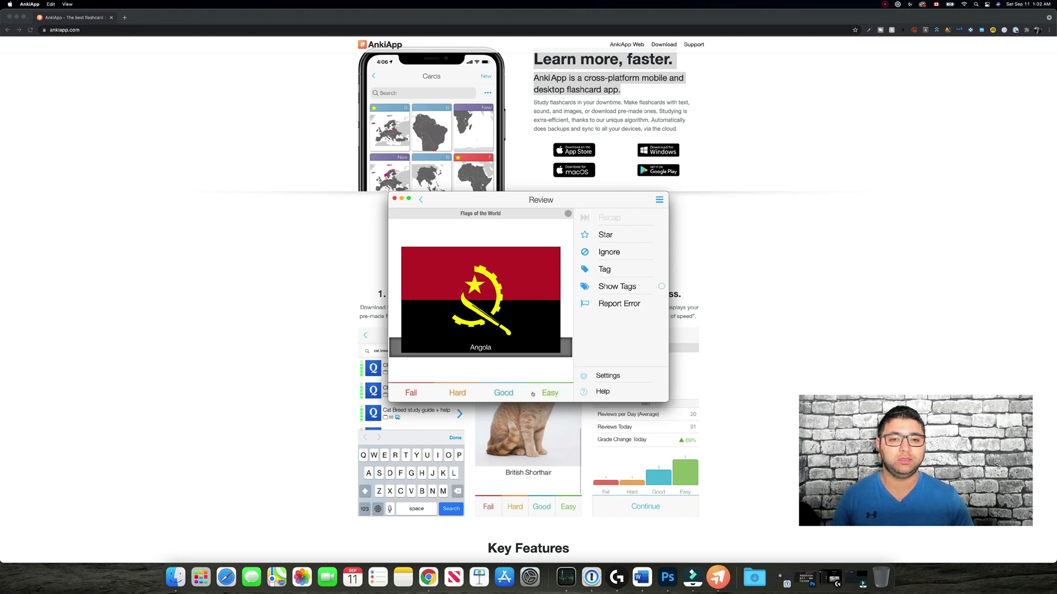
pyautogui.click(438, 398)
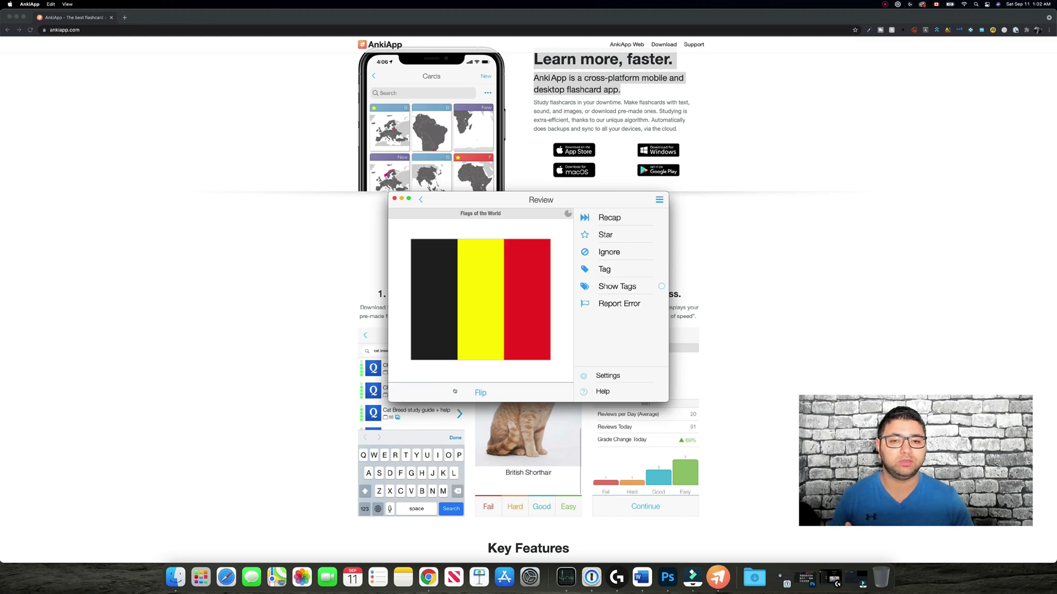
pyautogui.click(456, 392)
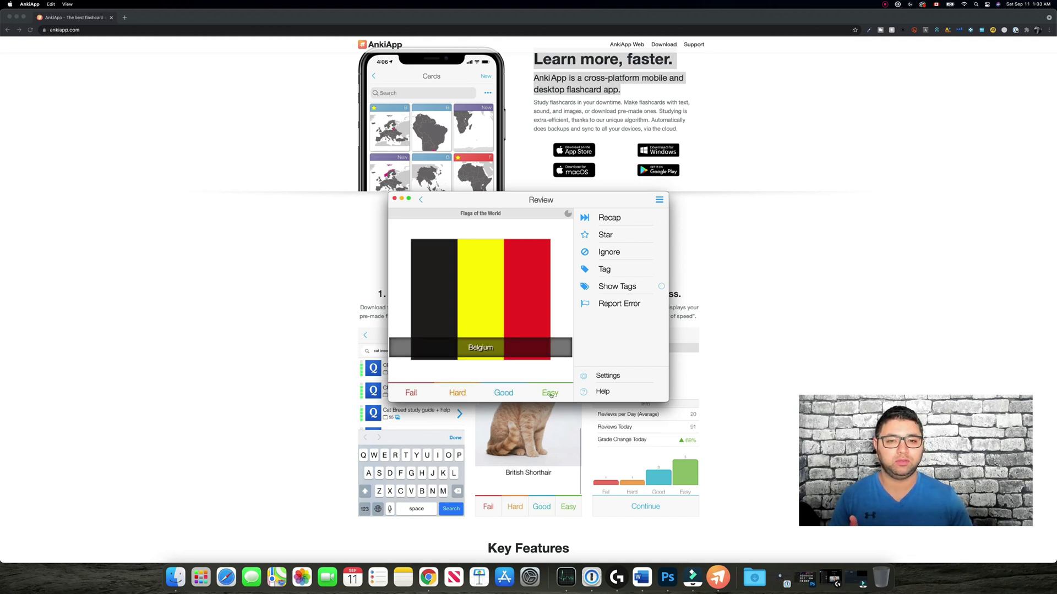
pyautogui.click(550, 393)
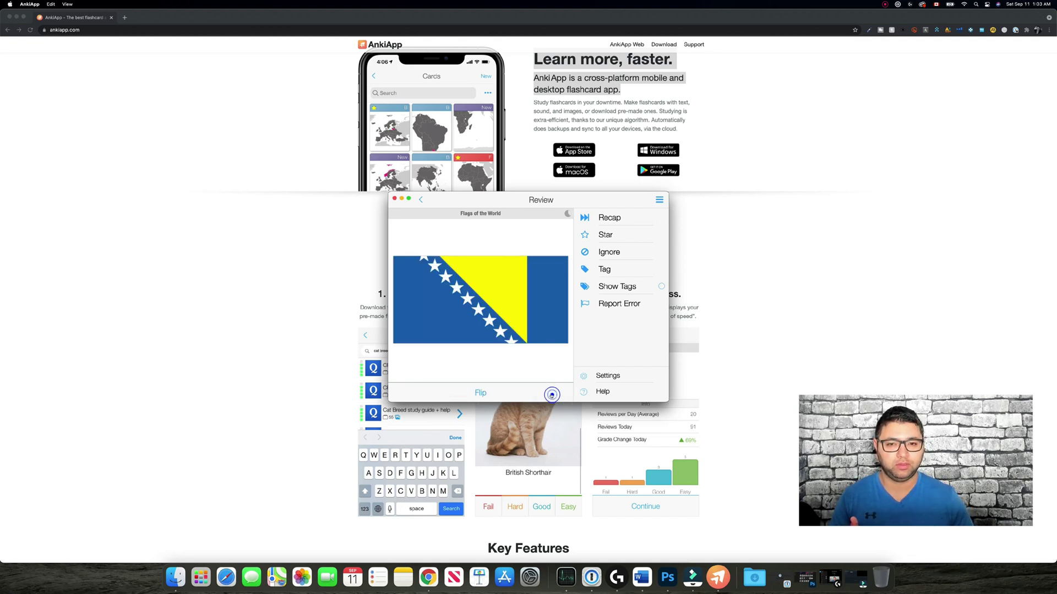
pyautogui.click(420, 200)
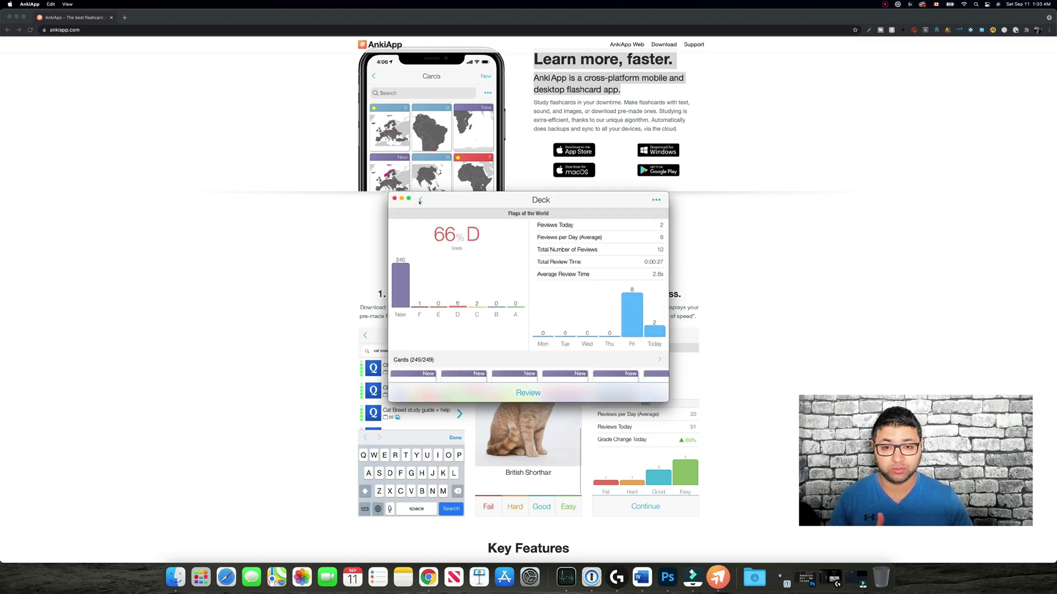
# Return from the Flags of the World deck page to My Decks
pyautogui.click(420, 200)
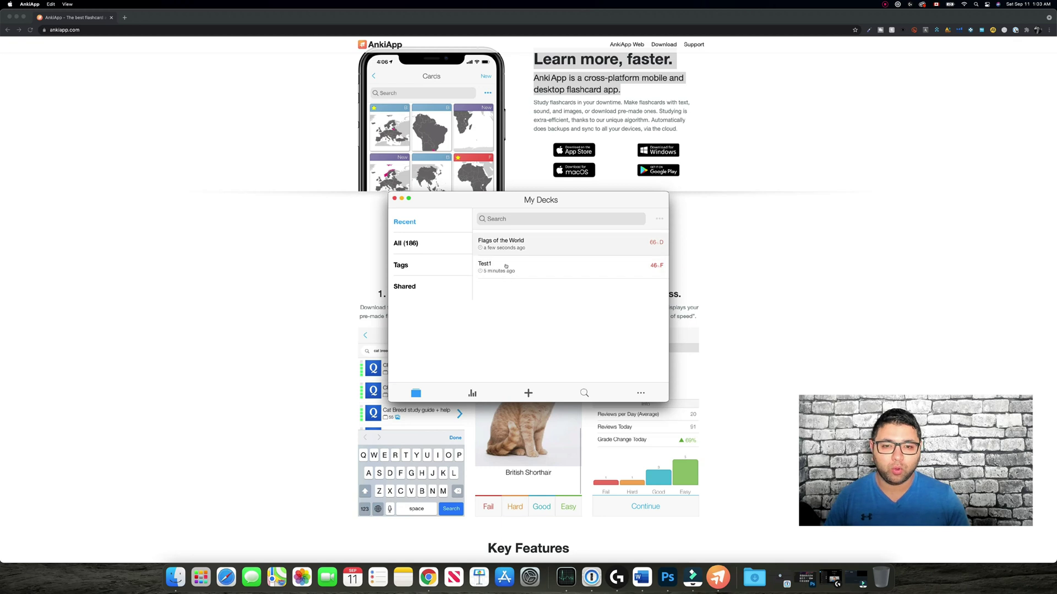
# Search the public deck library for 'drugs' and scroll the results to 2019 Top 300 Drugs
pyautogui.click(585, 393)
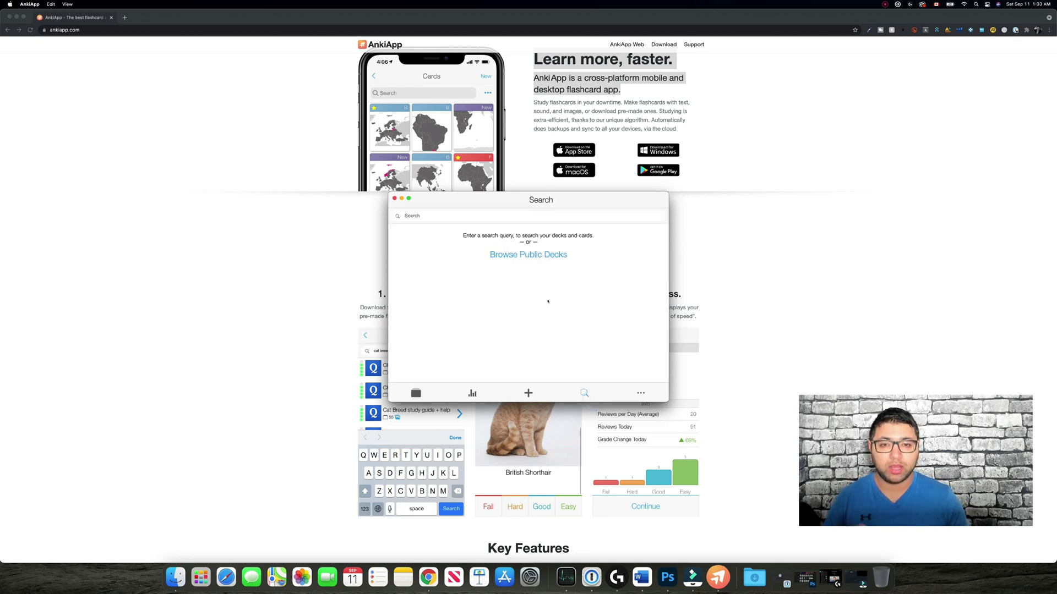
pyautogui.click(519, 255)
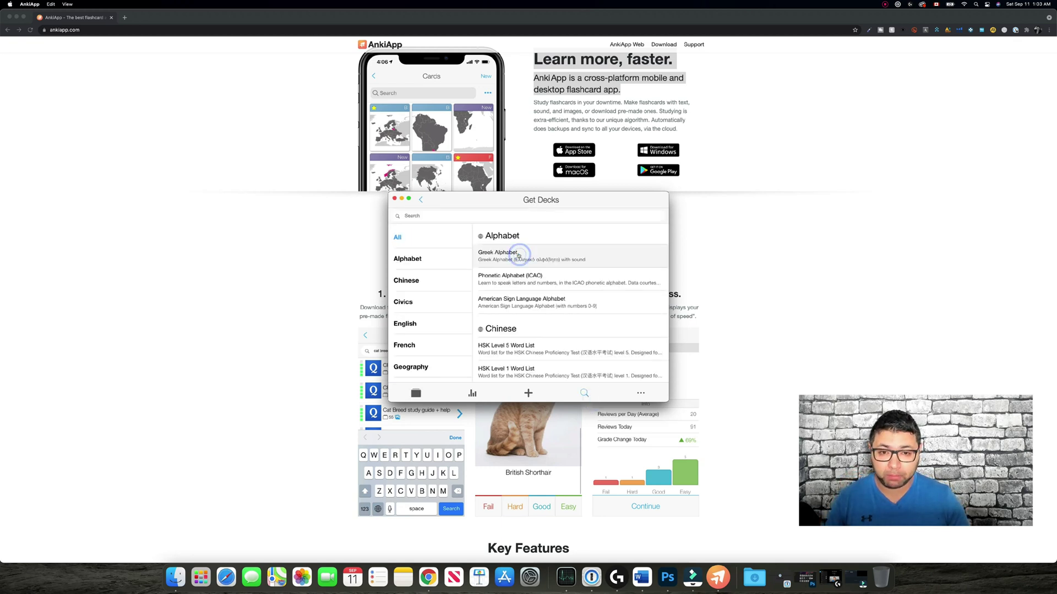
pyautogui.click(513, 220)
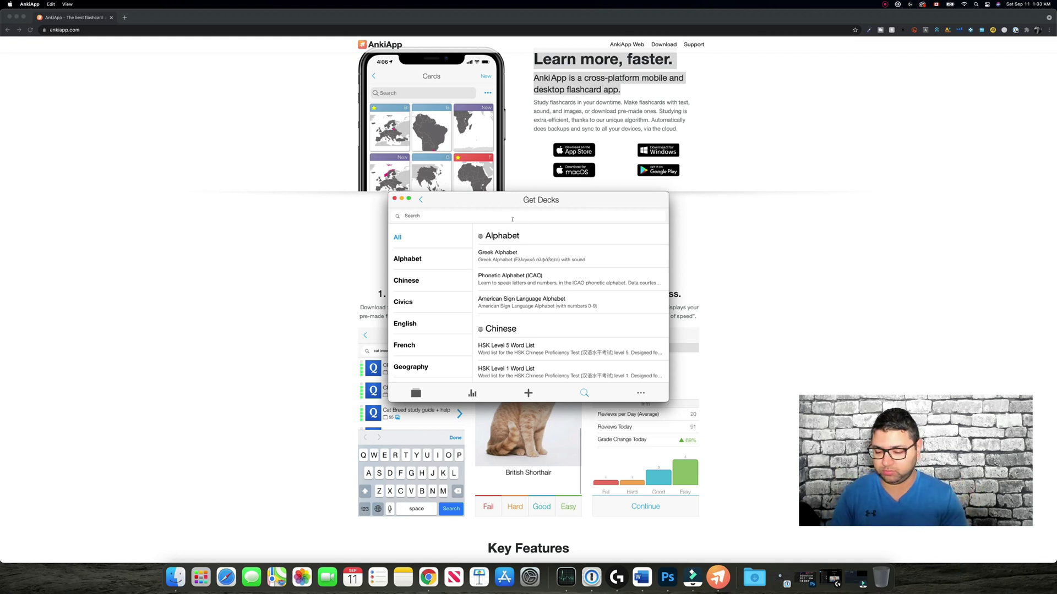
pyautogui.write('drug')
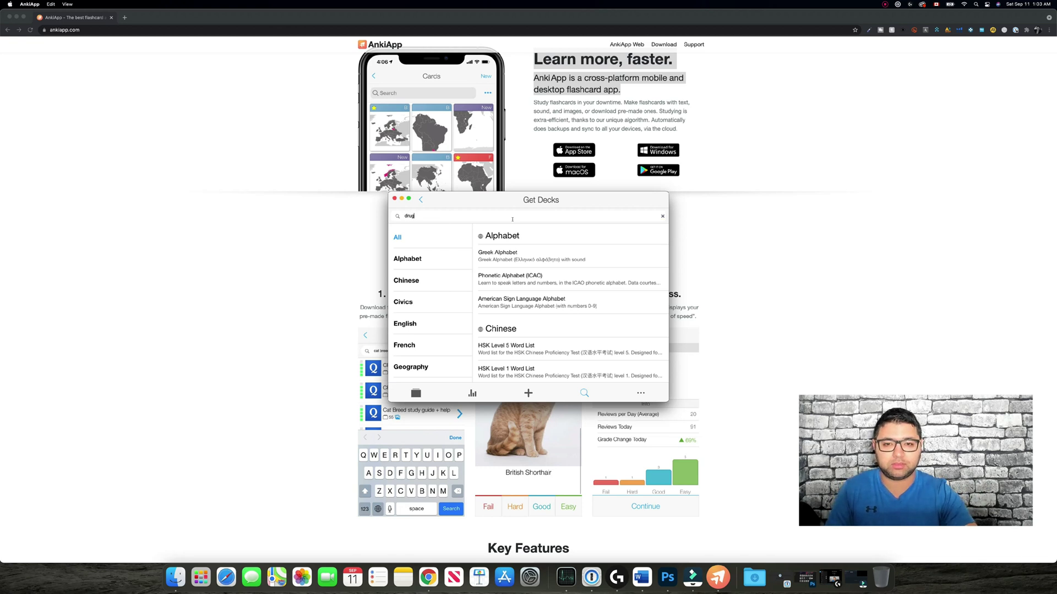
pyautogui.write('s')
pyautogui.press('Return')
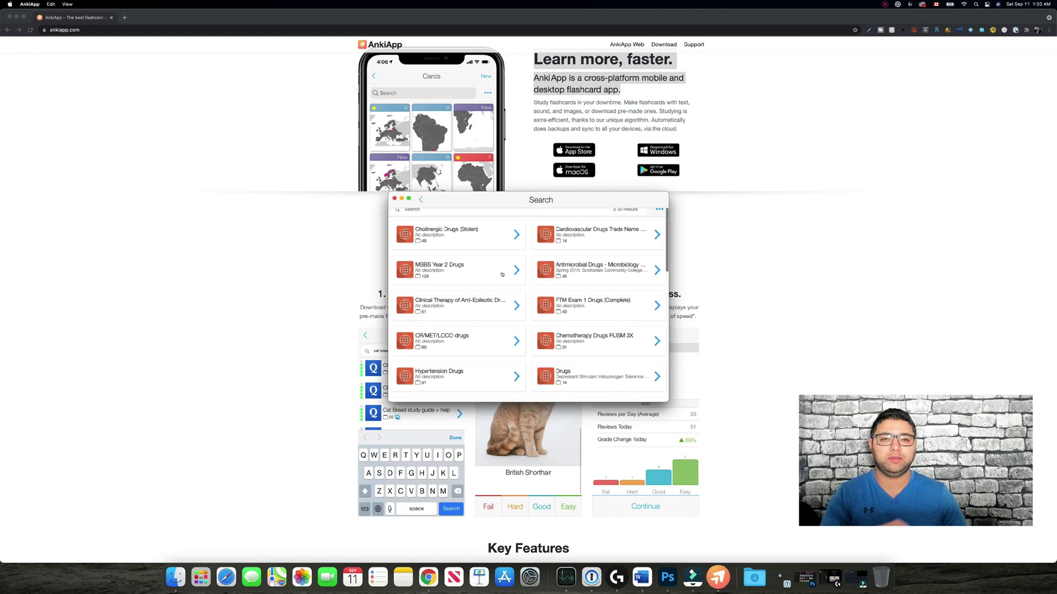
pyautogui.scroll(-3, 502, 274)
pyautogui.scroll(3, 502, 274)
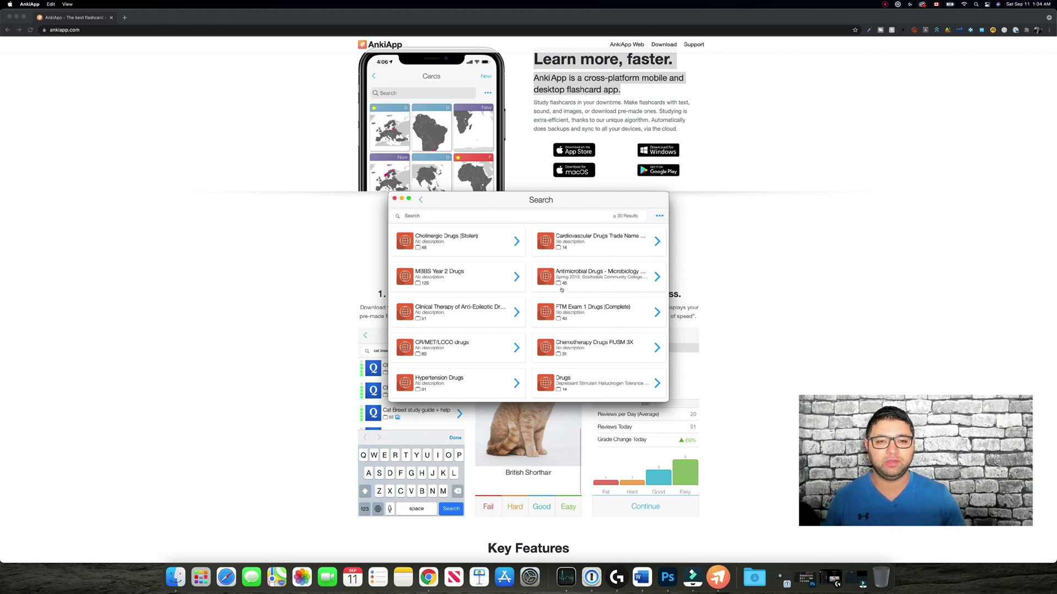
pyautogui.scroll(-4, 438, 295)
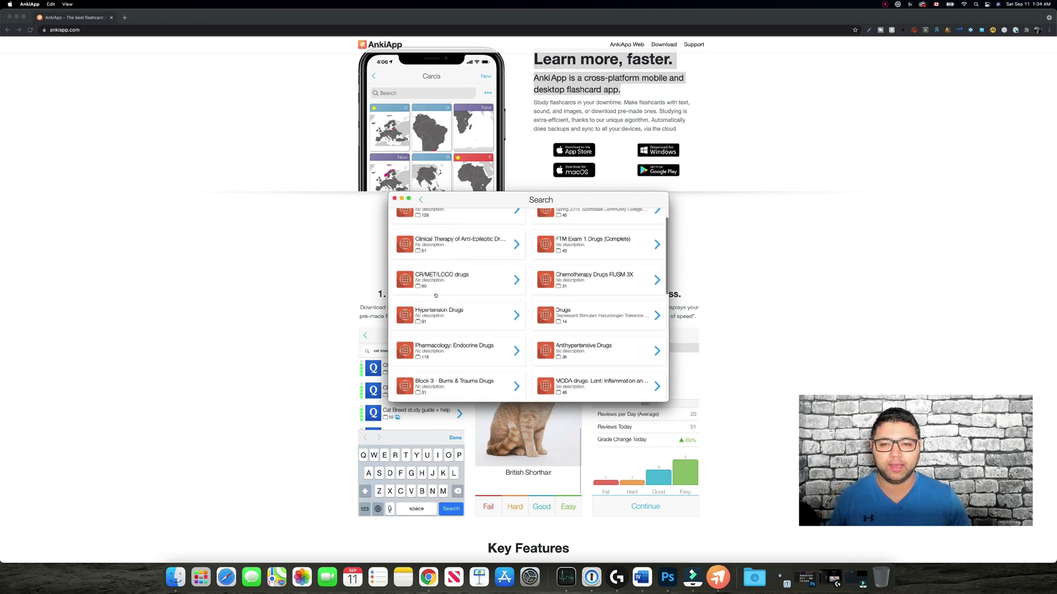
pyautogui.scroll(-10, 435, 296)
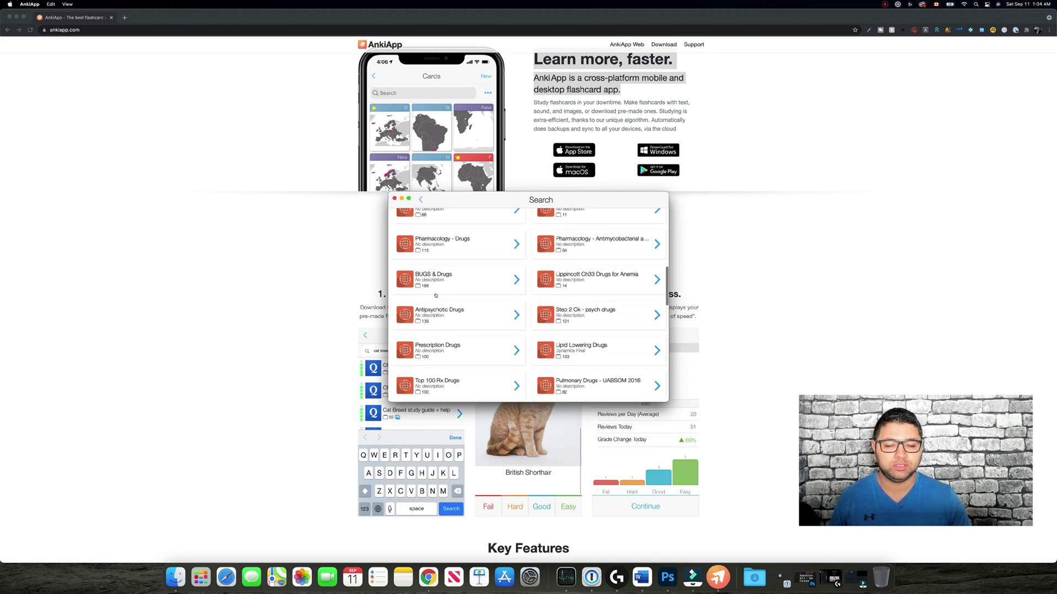
pyautogui.scroll(-5, 435, 295)
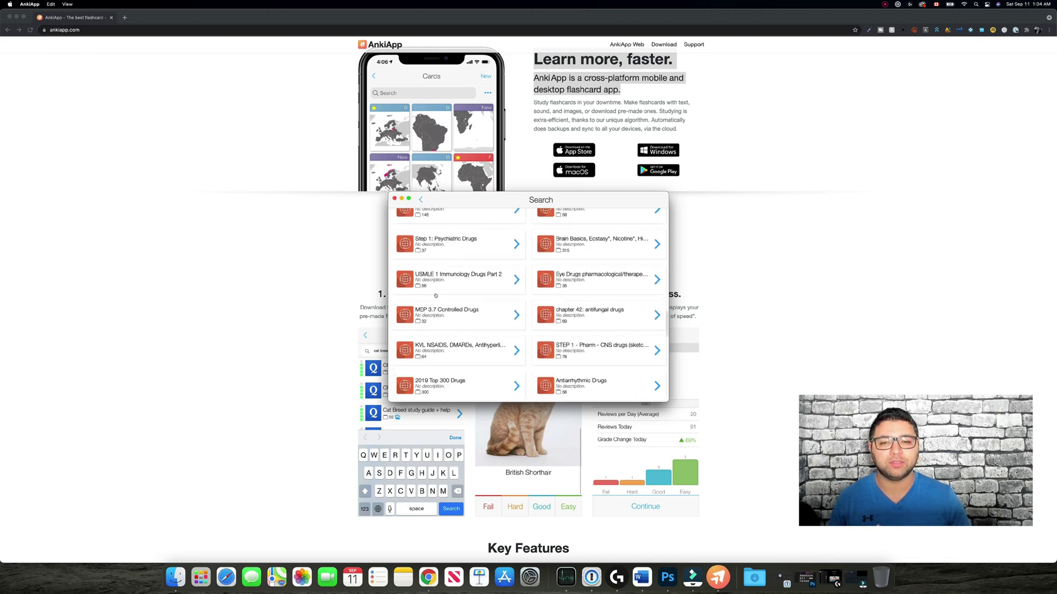
pyautogui.scroll(-5, 436, 296)
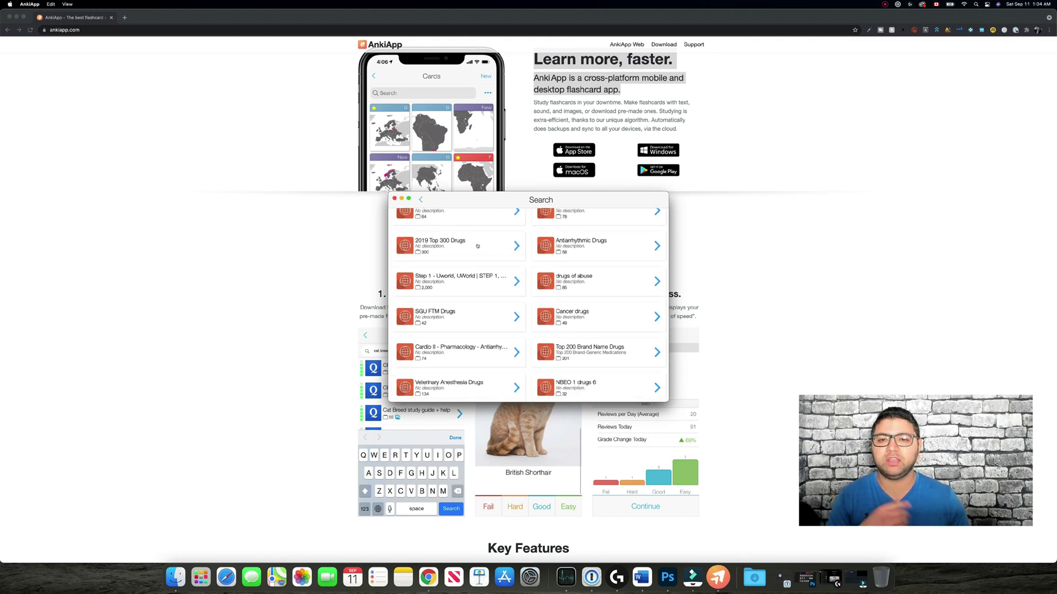
# Download the 2019 Top 300 Drugs deck, preview its cards, and return to My Decks
pyautogui.click(477, 246)
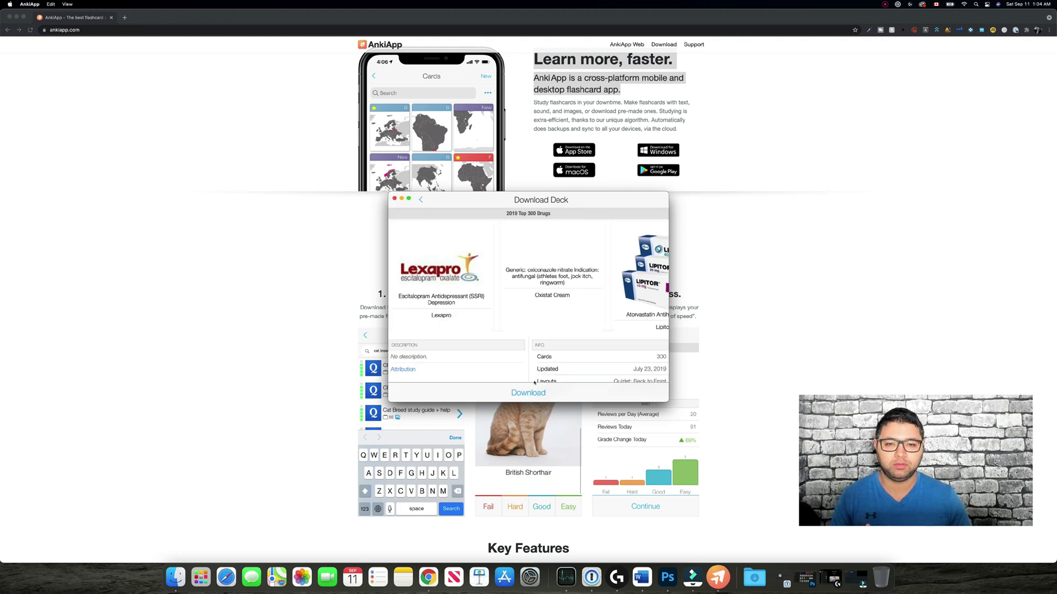
pyautogui.click(530, 393)
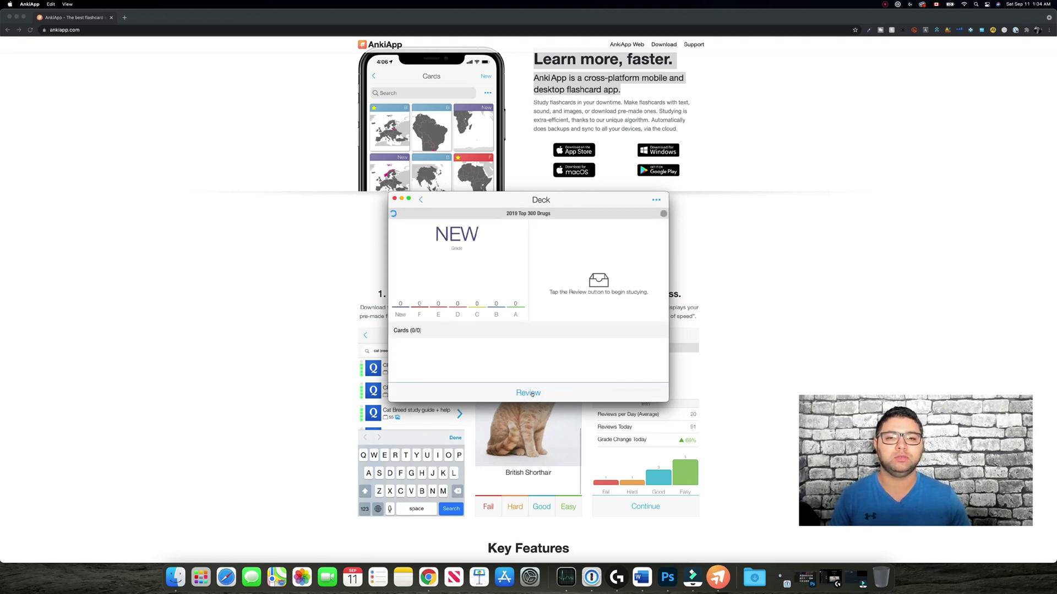
pyautogui.click(528, 393)
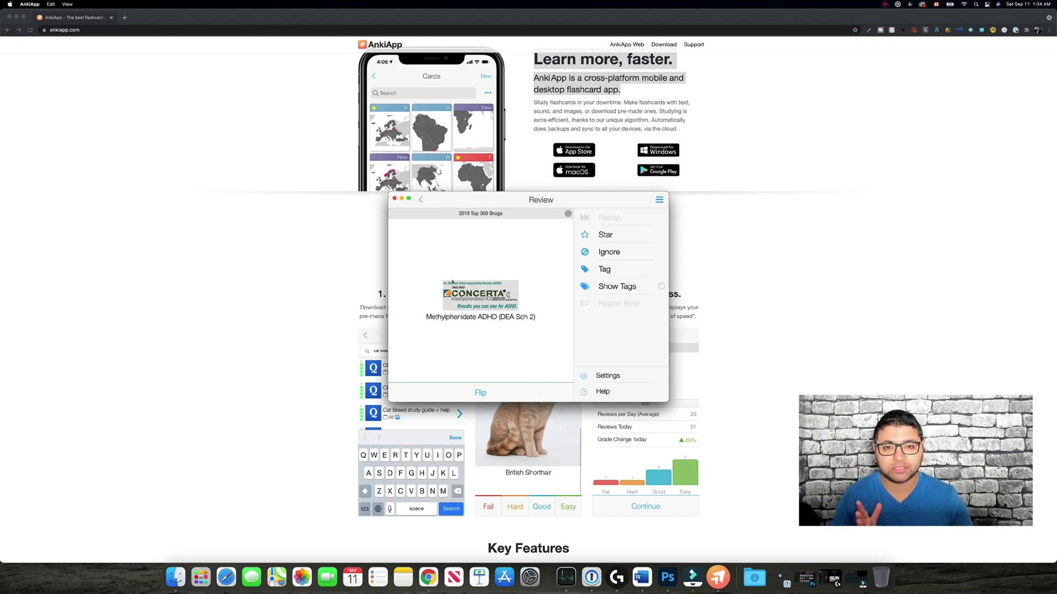
pyautogui.click(422, 201)
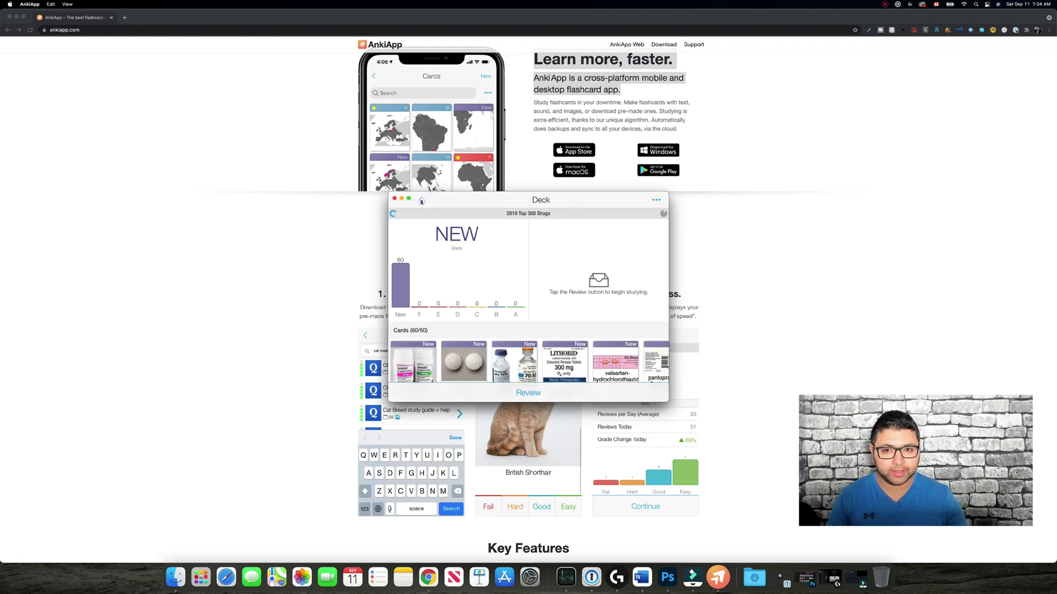
pyautogui.click(422, 200)
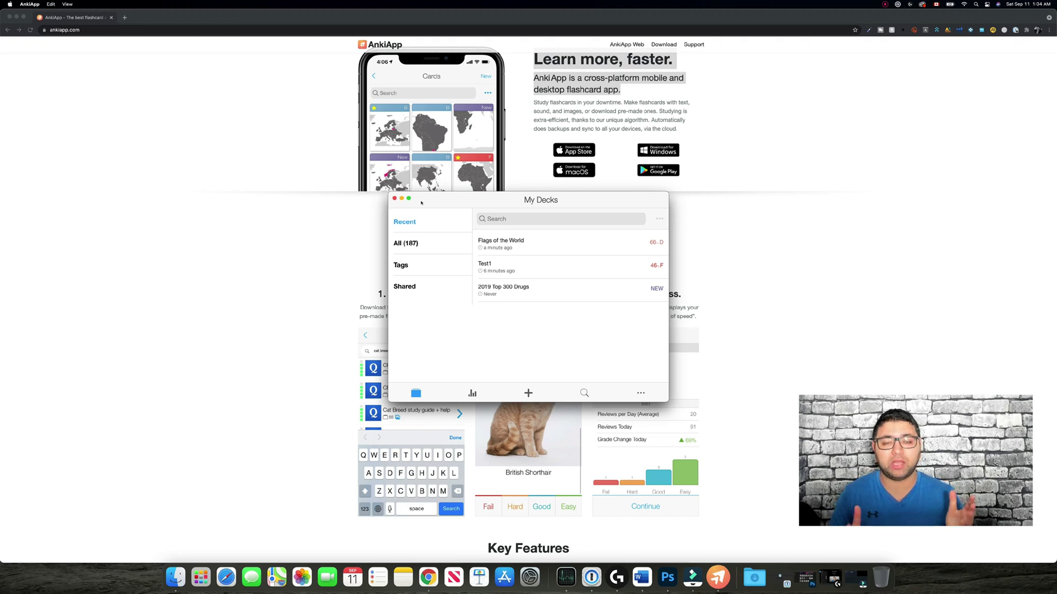
# Search the public decks for 'software engineering' and skim the results
pyautogui.press('super+f')
pyautogui.write('s')
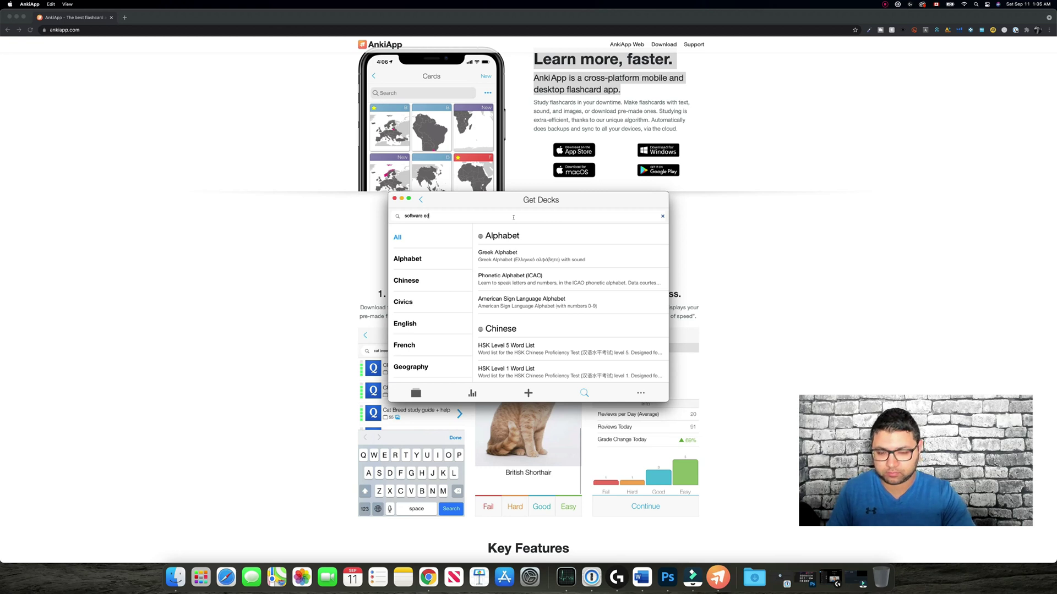
pyautogui.write('oftware engineering')
pyautogui.press('Return')
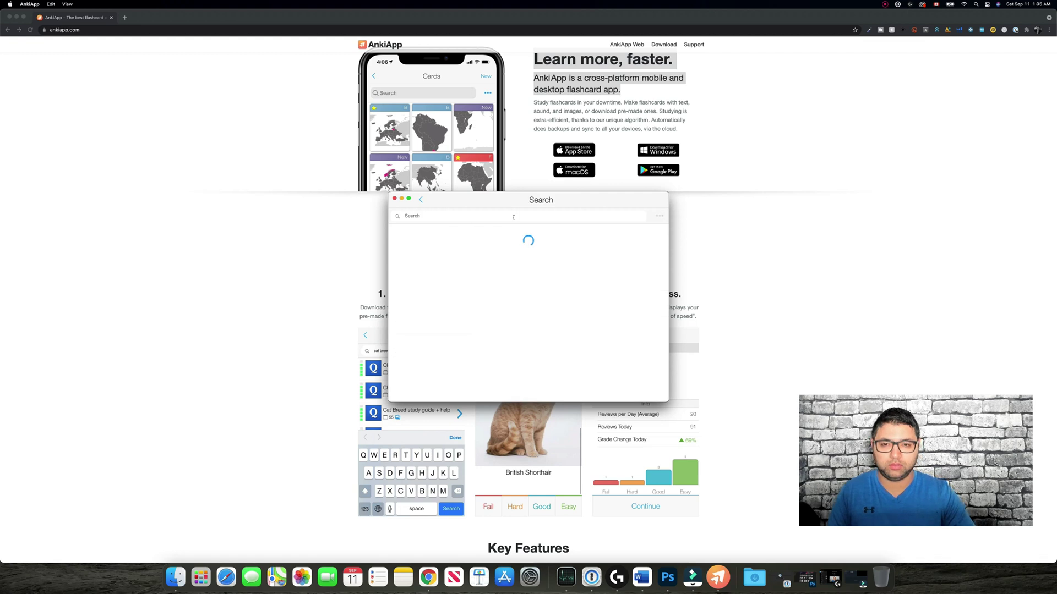
pyautogui.scroll(-1, 484, 253)
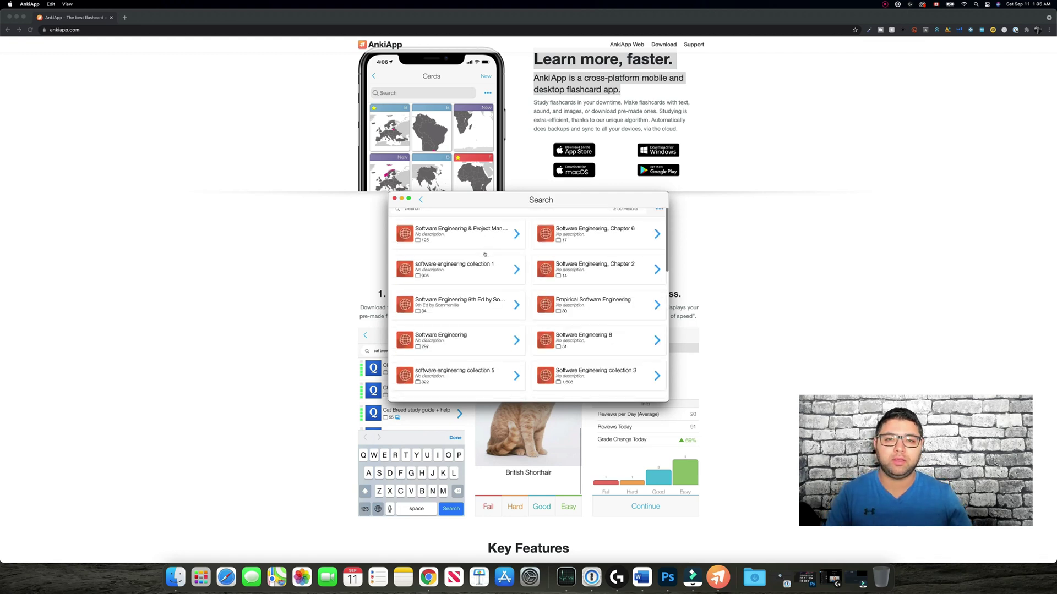
pyautogui.scroll(1, 457, 231)
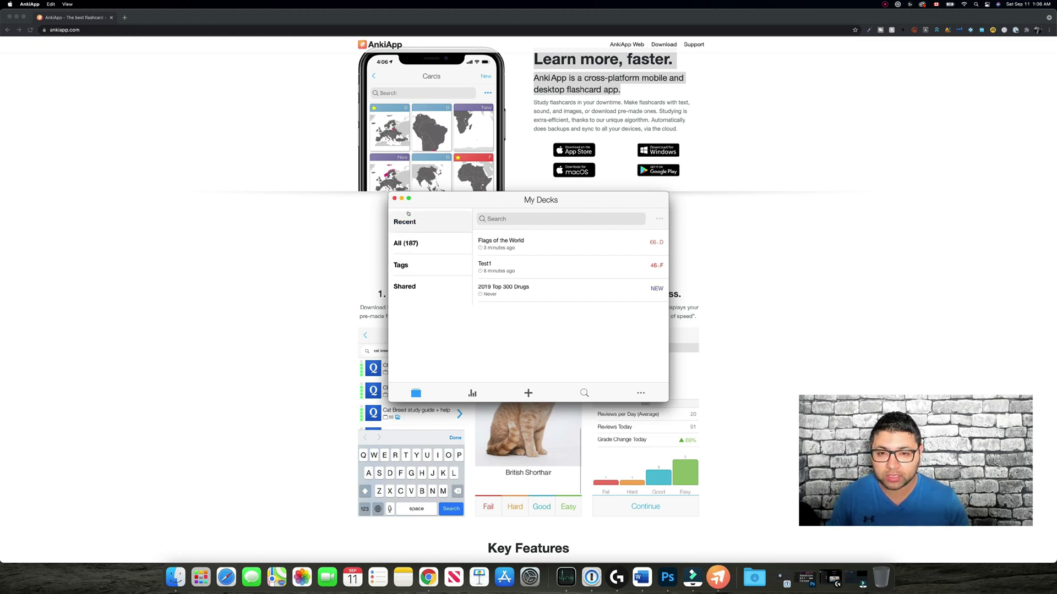
# Show all 187 decks and open the Test1 deck's statistics
pyautogui.click(435, 244)
pyautogui.click(495, 220)
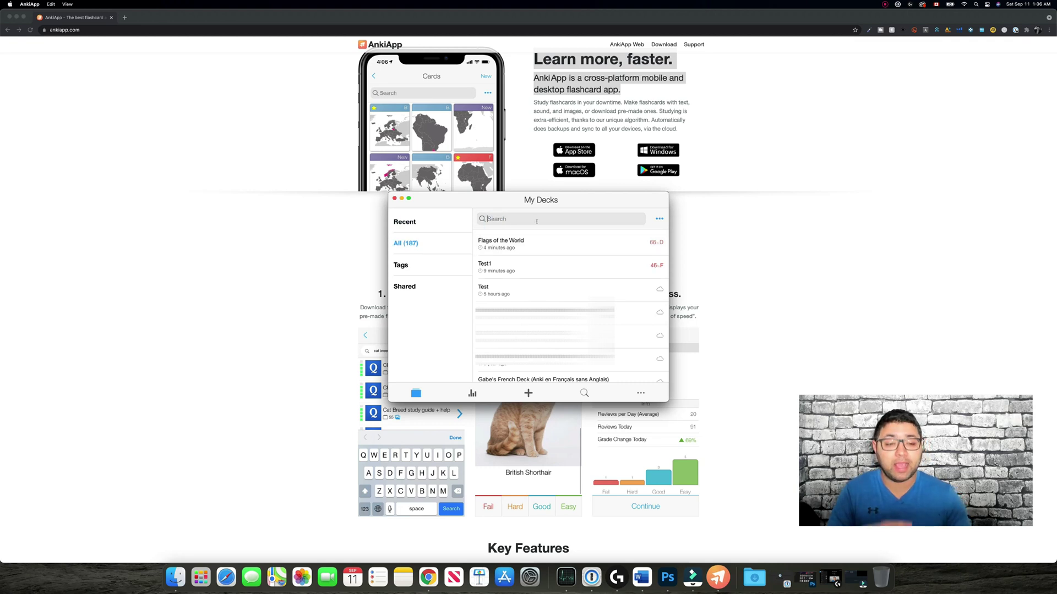
pyautogui.click(498, 270)
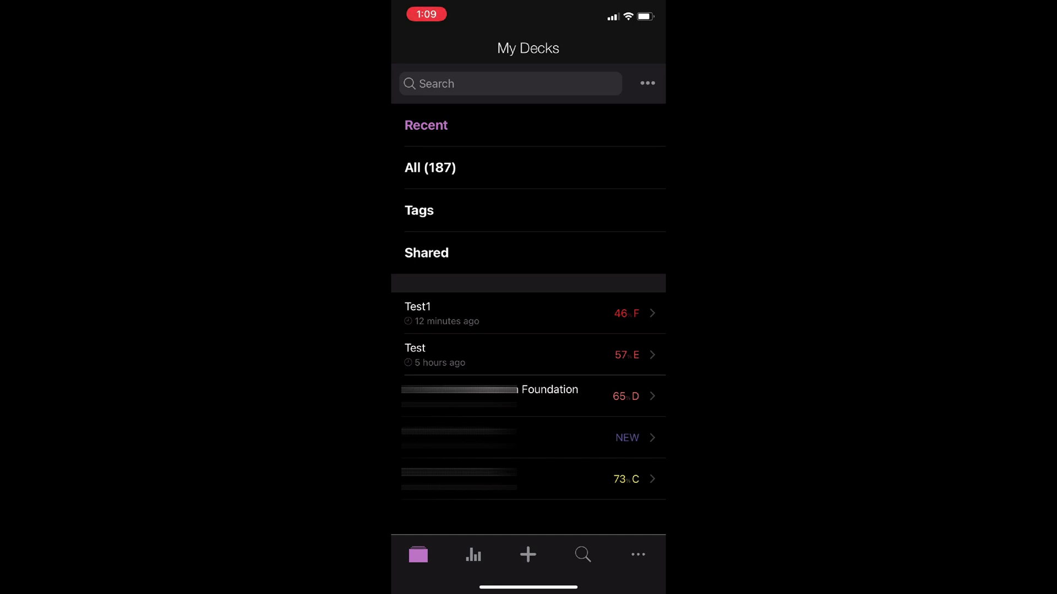
# Review the Test1 deck, grading both the Facebook and Snapchat cards Easy
pyautogui.moveTo(528, 396); pyautogui.dragTo(528, 419)
pyautogui.click(495, 313)
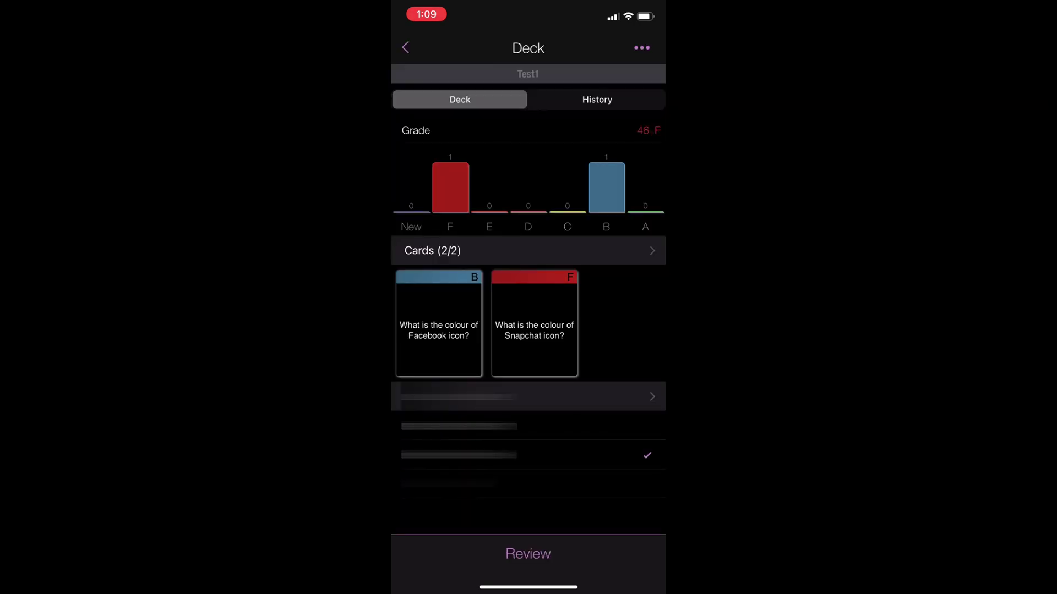
pyautogui.click(528, 553)
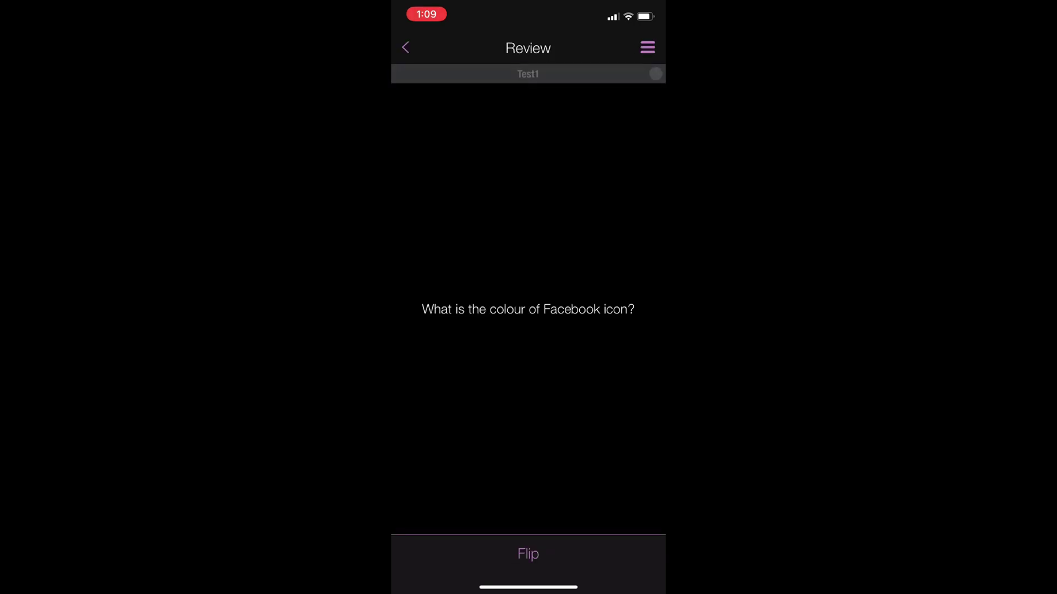
pyautogui.click(529, 554)
pyautogui.click(631, 554)
pyautogui.click(528, 554)
pyautogui.click(631, 554)
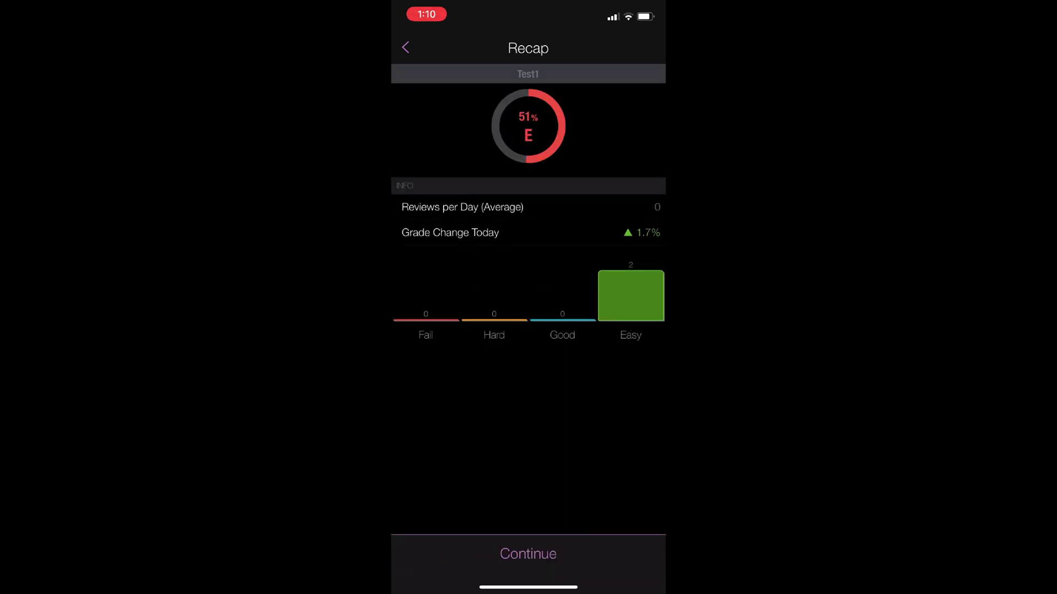
# Close the session recap and bring up the full list of 187 decks
pyautogui.click(528, 554)
pyautogui.click(404, 47)
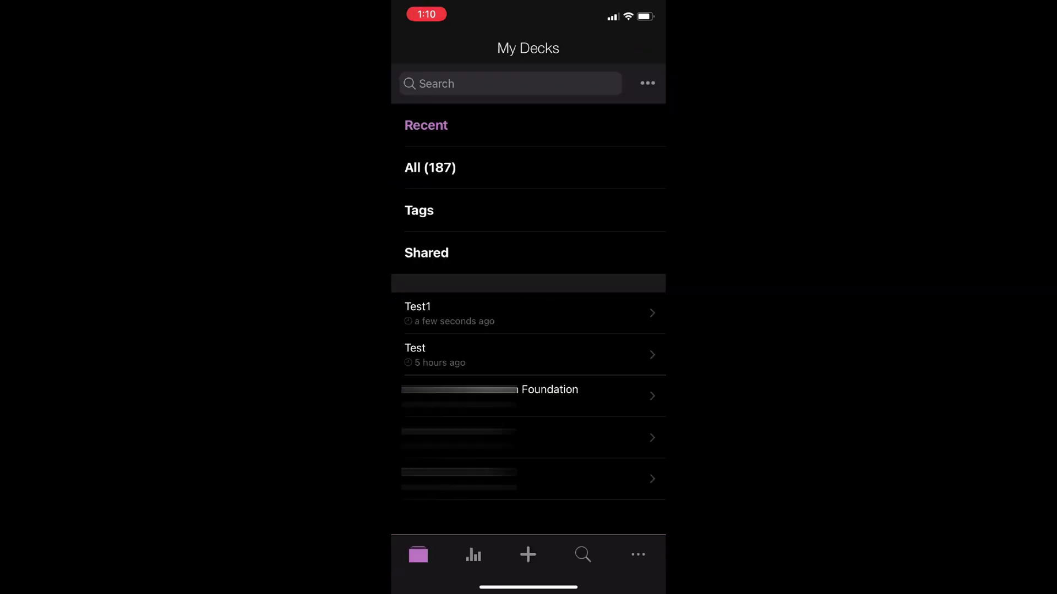
pyautogui.click(430, 167)
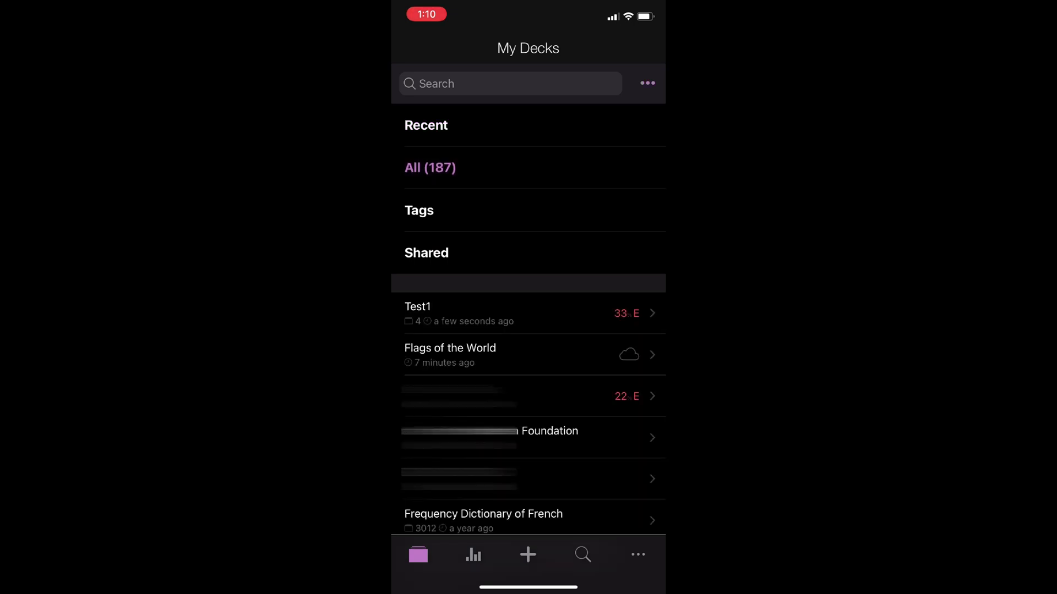
pyautogui.scroll(-2, 529, 370)
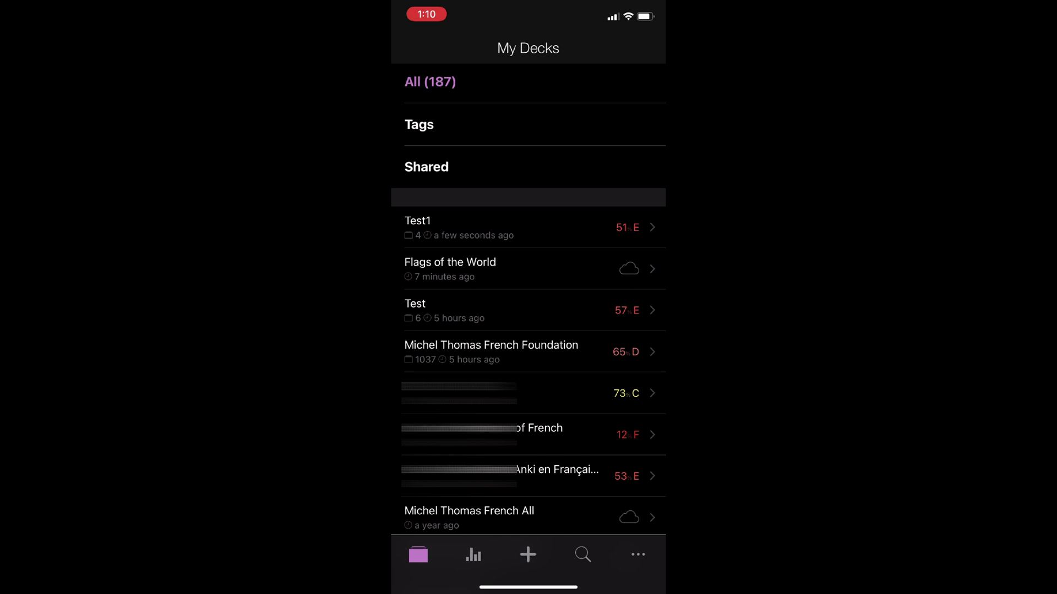
pyautogui.scroll(3, 528, 308)
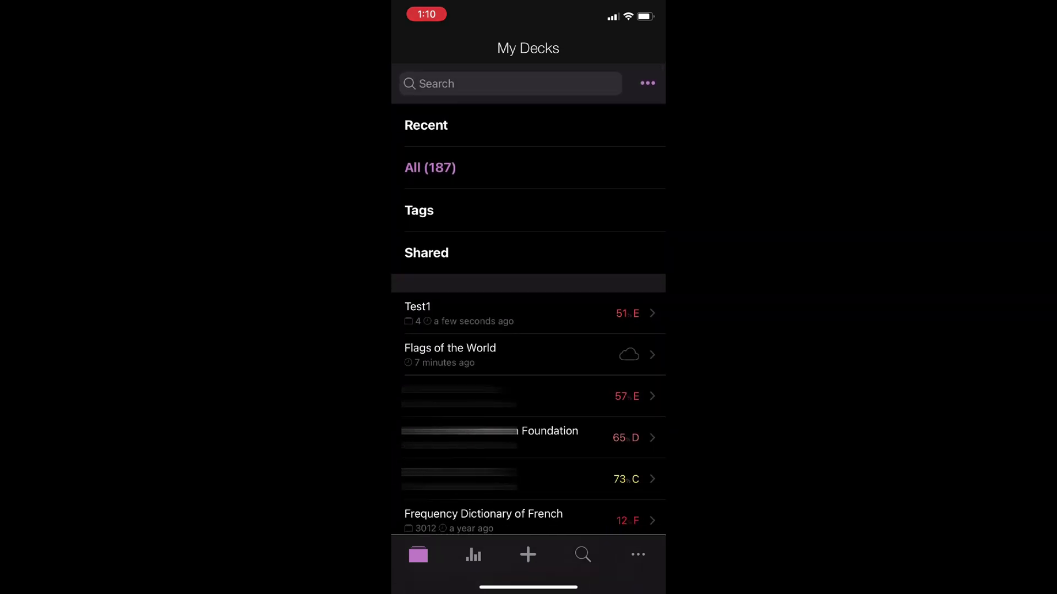
# Open the app Settings and scroll through the review and interface options
pyautogui.click(638, 554)
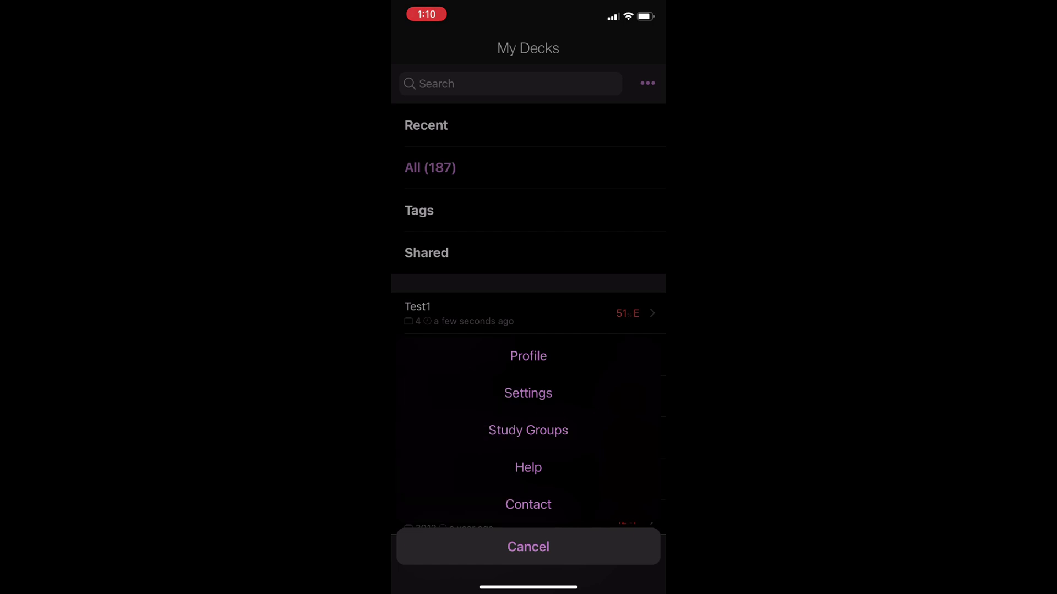
pyautogui.click(528, 393)
pyautogui.scroll(-2, 529, 297)
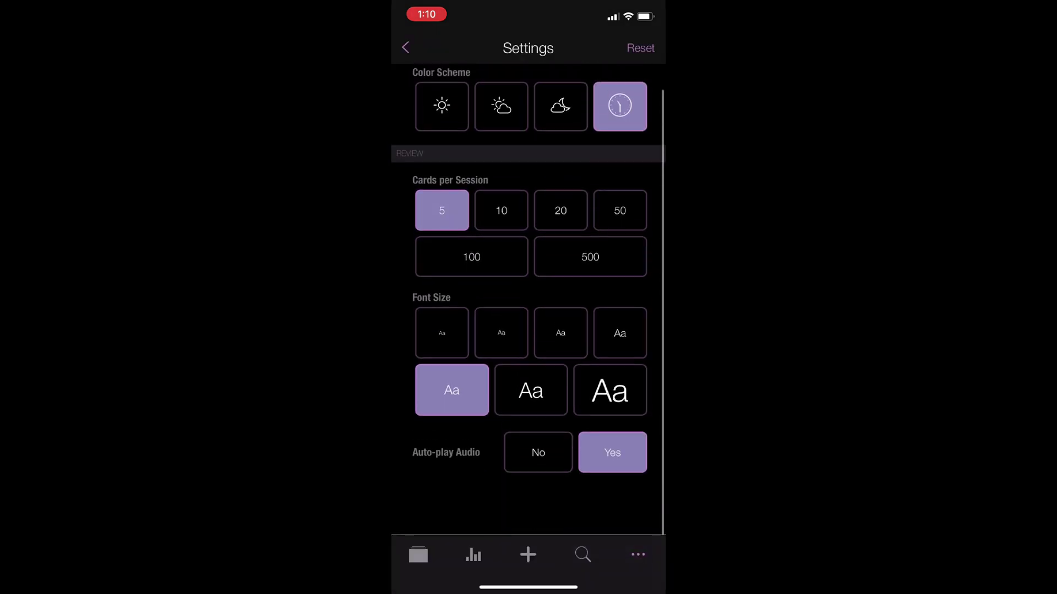
pyautogui.scroll(2, 529, 297)
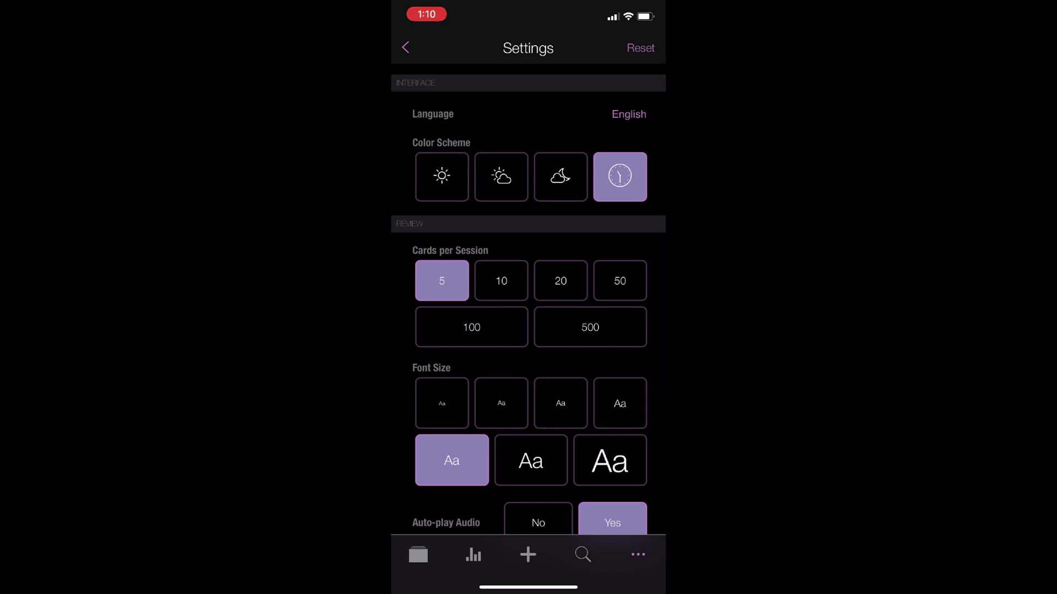
pyautogui.scroll(-1, 528, 297)
pyautogui.scroll(2, 529, 297)
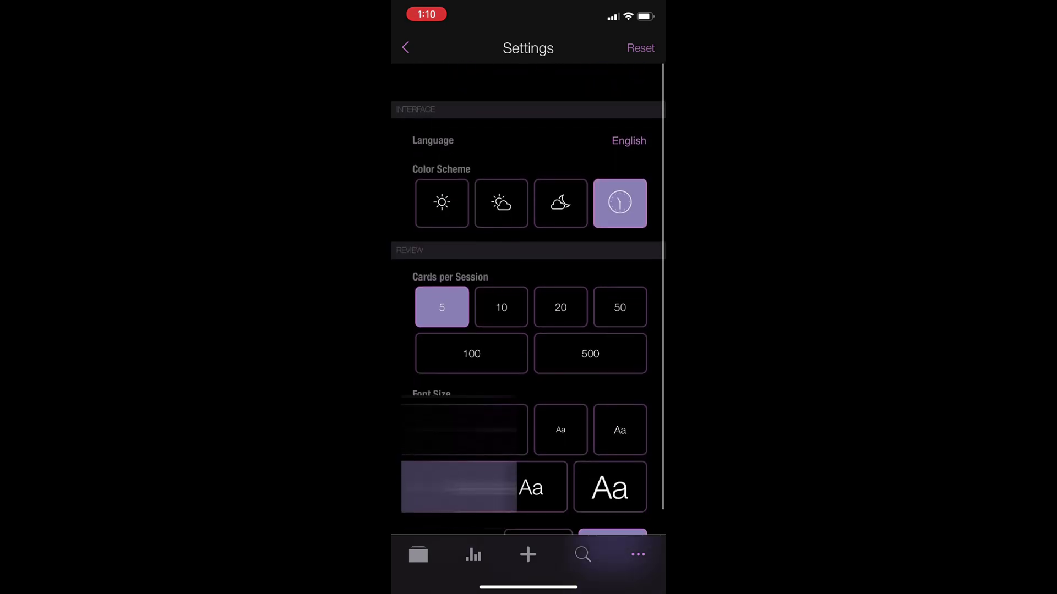
# Return to the deck list and show the Shared decks
pyautogui.click(418, 555)
pyautogui.scroll(-2, 529, 302)
pyautogui.scroll(3, 529, 302)
pyautogui.click(426, 266)
pyautogui.scroll(-2, 529, 485)
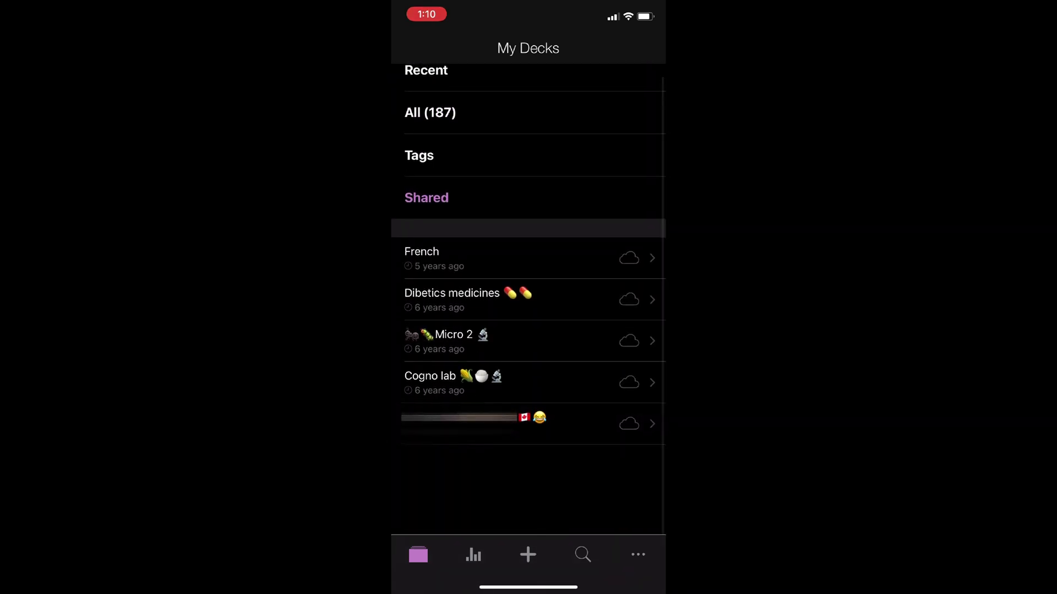
# Look at the Create page, then view Stats showing 6 reviews today and a 2-day streak
pyautogui.scroll(2, 528, 286)
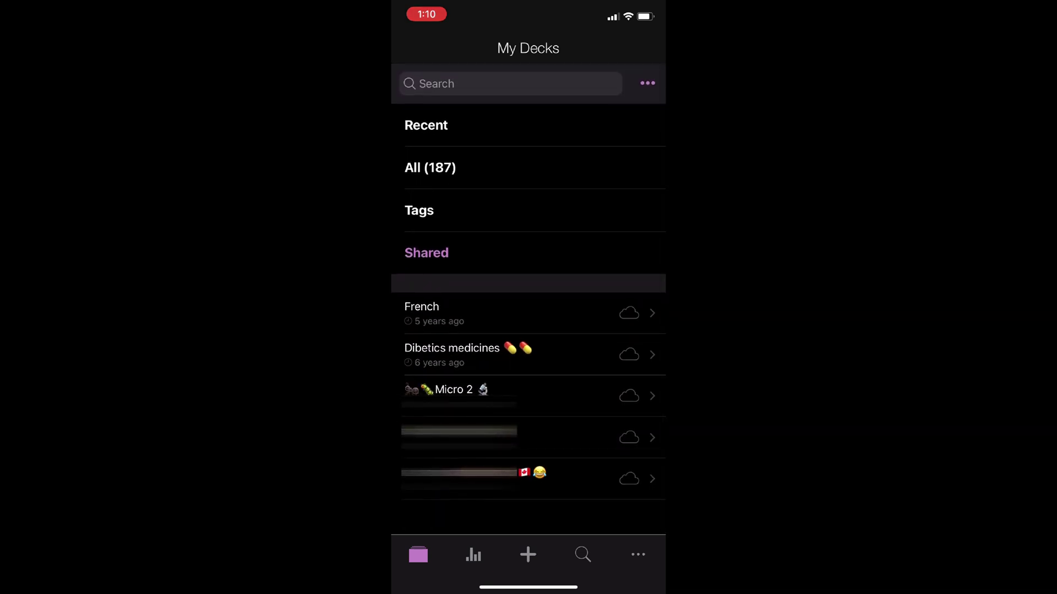
pyautogui.click(528, 554)
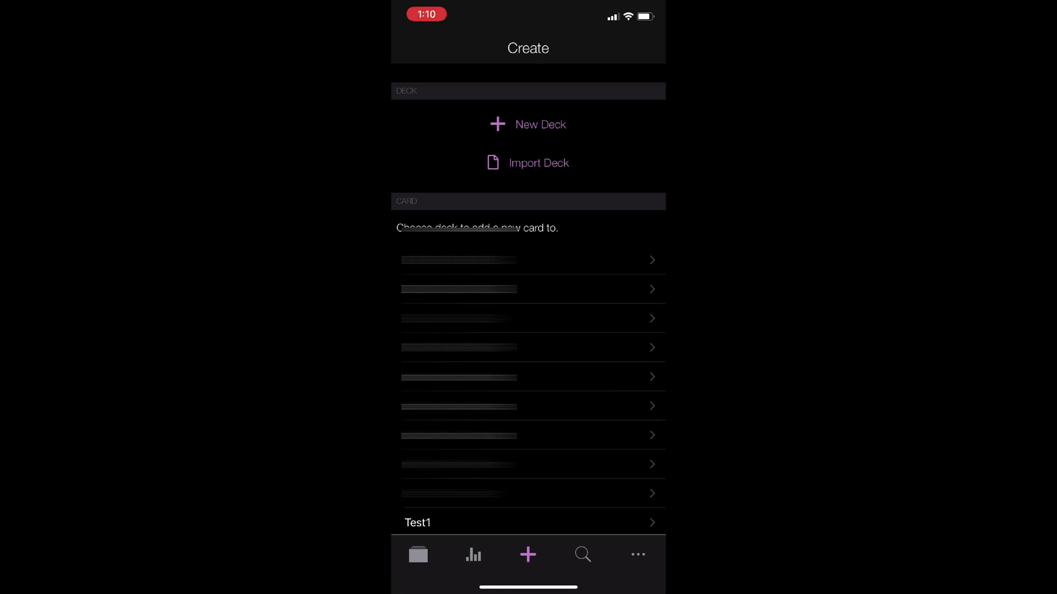
pyautogui.click(473, 555)
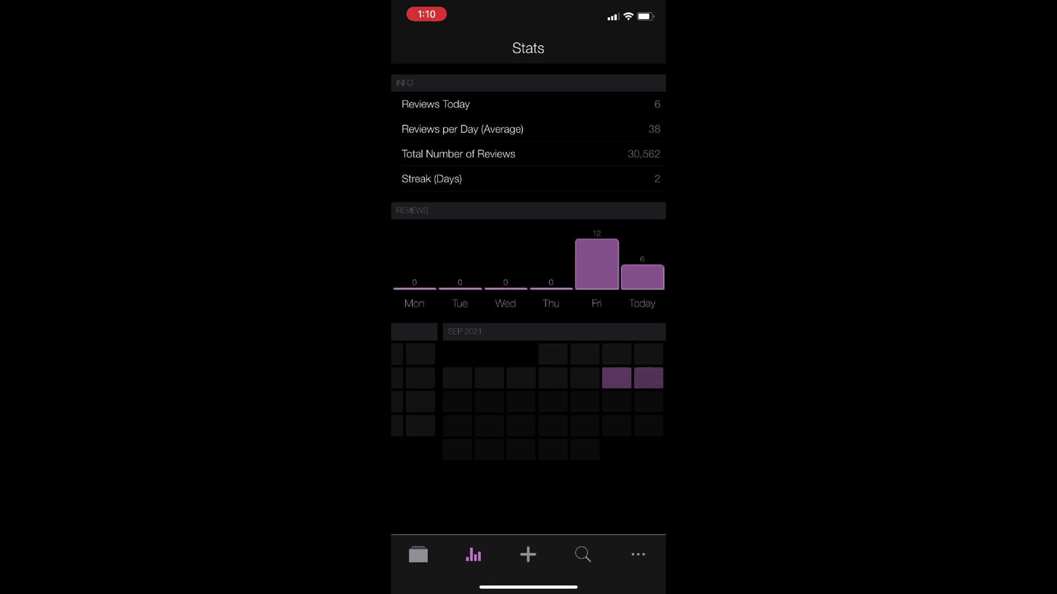
# Swipe the review heatmap back and forth, then go back to My Decks
pyautogui.hscroll(-5, 529, 392)
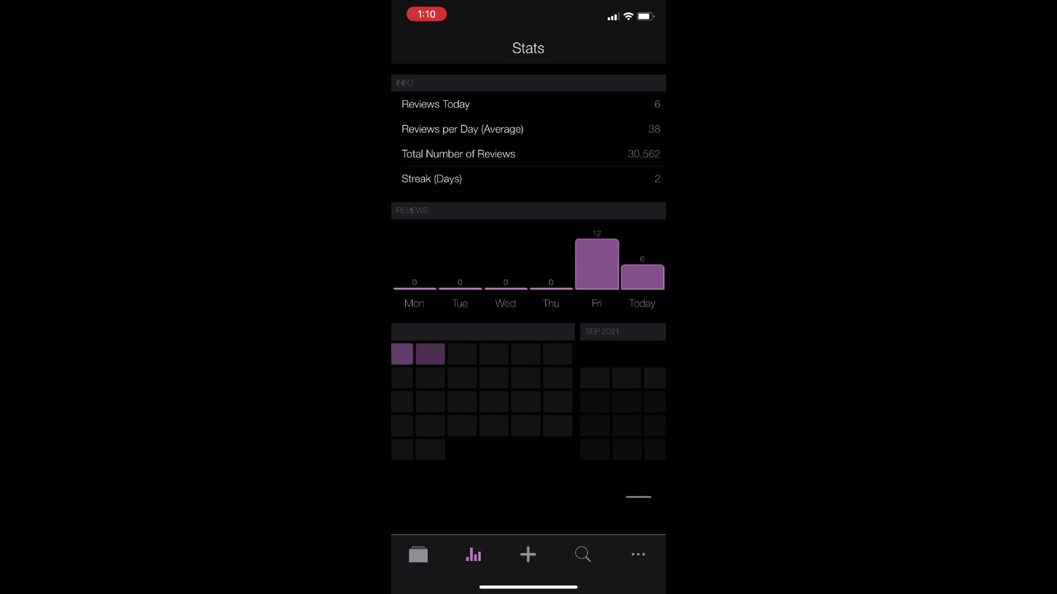
pyautogui.hscroll(5, 529, 391)
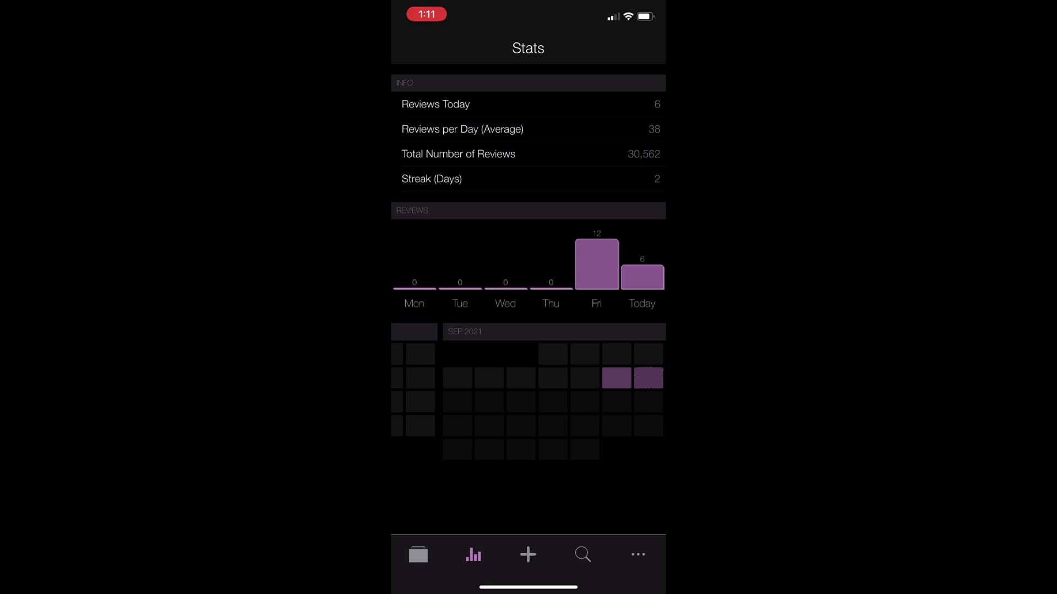
pyautogui.click(418, 555)
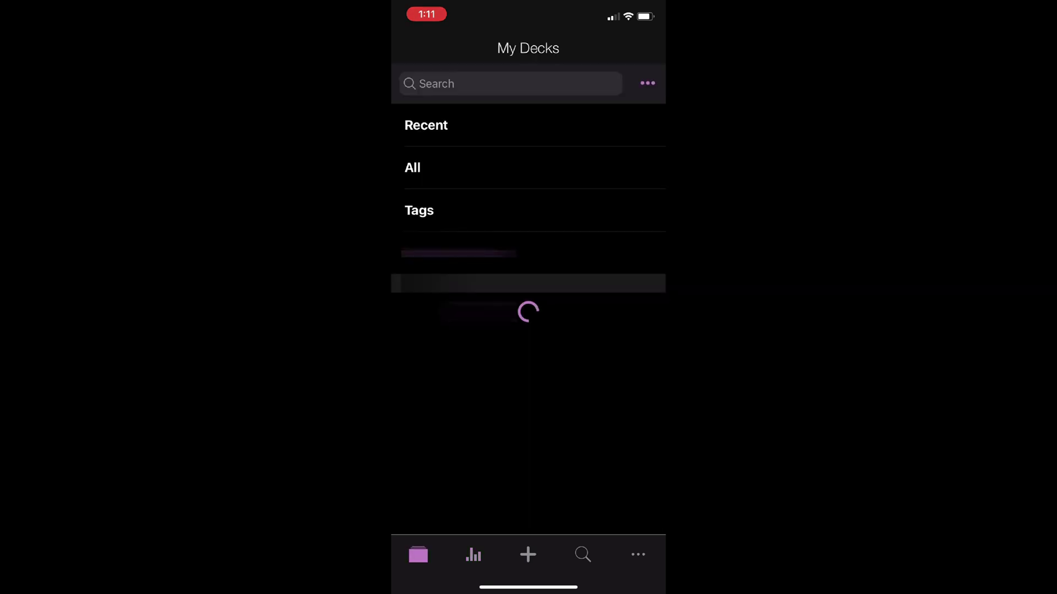